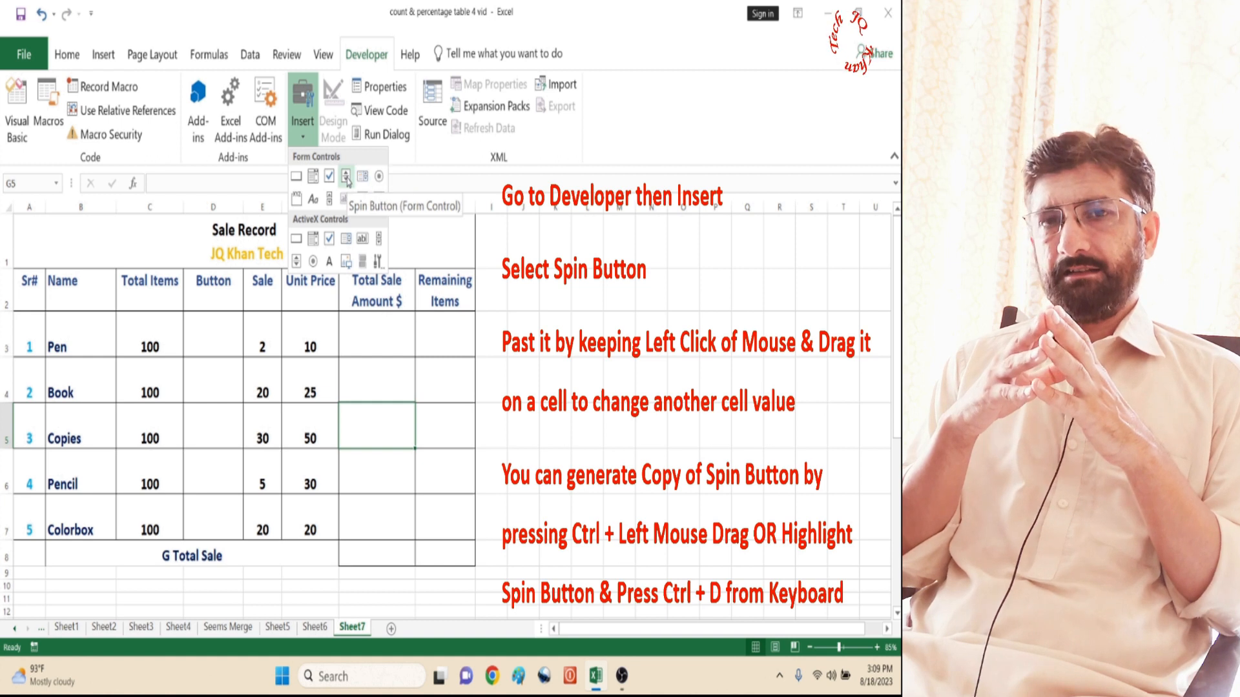
Step: Insert a form-control spin button in Pen's Button cell and copy it down to the Book, Copies, Pencil and Colorbox rows
{"action": "left_click", "coordinate": [347, 180]}
{"action": "mouse_move", "coordinate": [188, 318]}
{"action": "left_mouse_down"}
{"action": "mouse_move", "coordinate": [238, 350]}
{"action": "mouse_move", "coordinate": [220, 434]}
{"action": "left_mouse_up"}
{"action": "left_click_drag", "start_coordinate": [220, 434], "coordinate": [215, 522]}
{"action": "left_click", "coordinate": [239, 521]}
Step: Link the Pen row's spin button to its Sale cell E3 in the control's format settings
{"action": "right_click", "coordinate": [227, 326]}
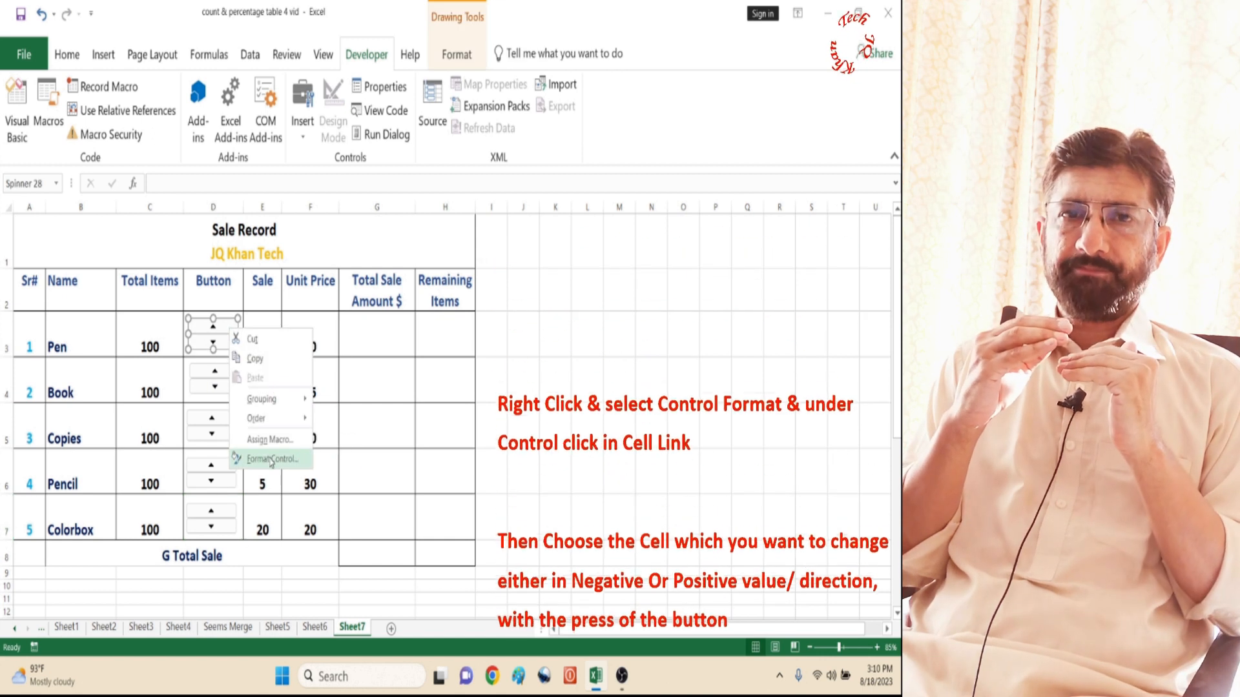
{"action": "left_click", "coordinate": [271, 459]}
{"action": "left_click", "coordinate": [567, 324]}
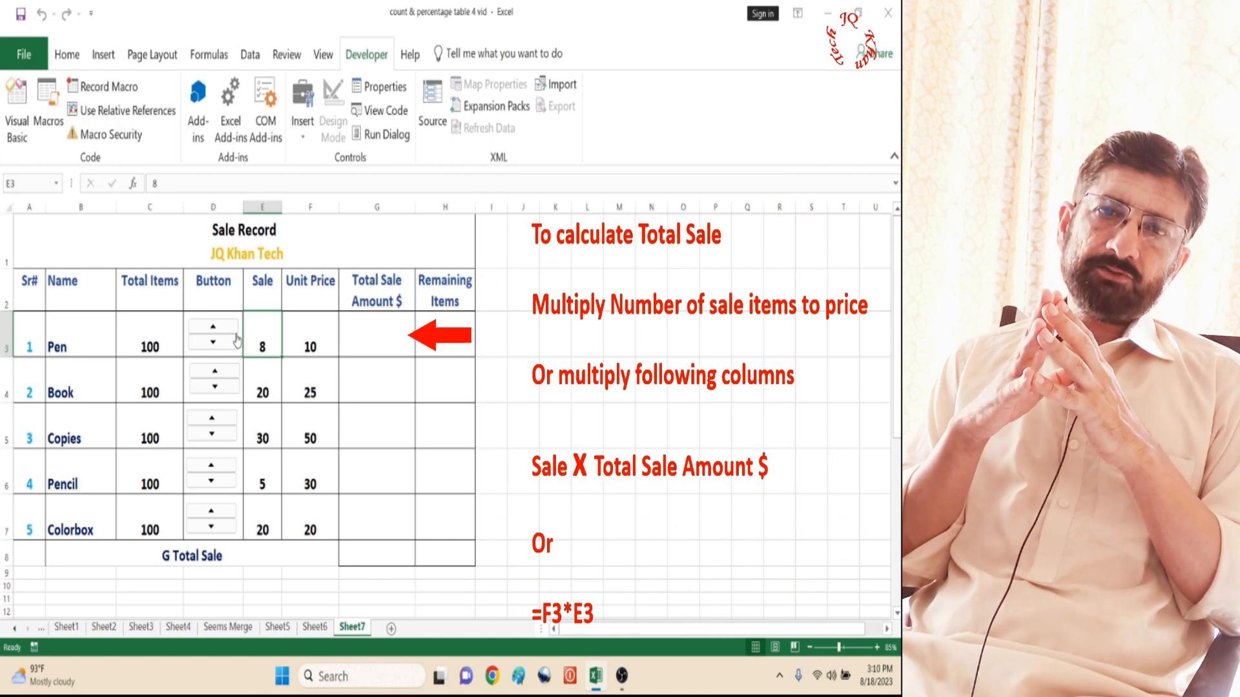
Step: Calculate Pen's Total Sale Amount in G3 with the formula =F3*E3
{"action": "left_click", "coordinate": [371, 351]}
{"action": "type", "text": "="}
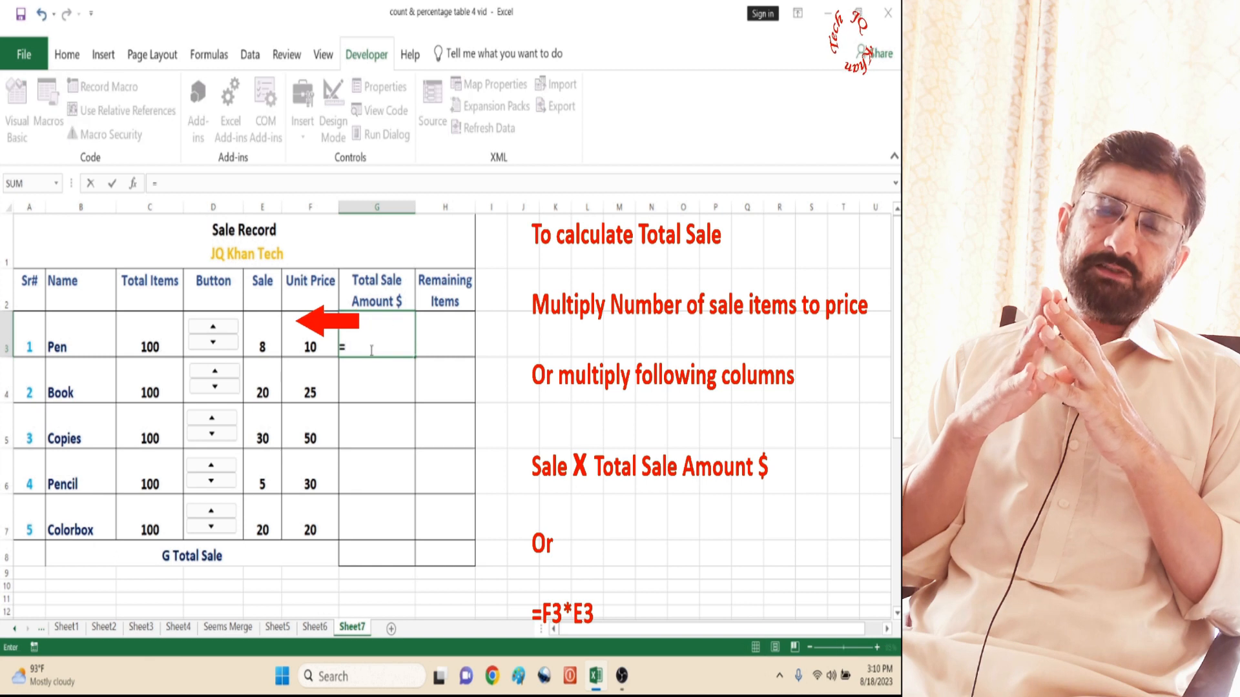
{"action": "key", "text": "Left"}
{"action": "type", "text": "*"}
{"action": "key", "text": "Left"}
{"action": "key", "text": "Left"}
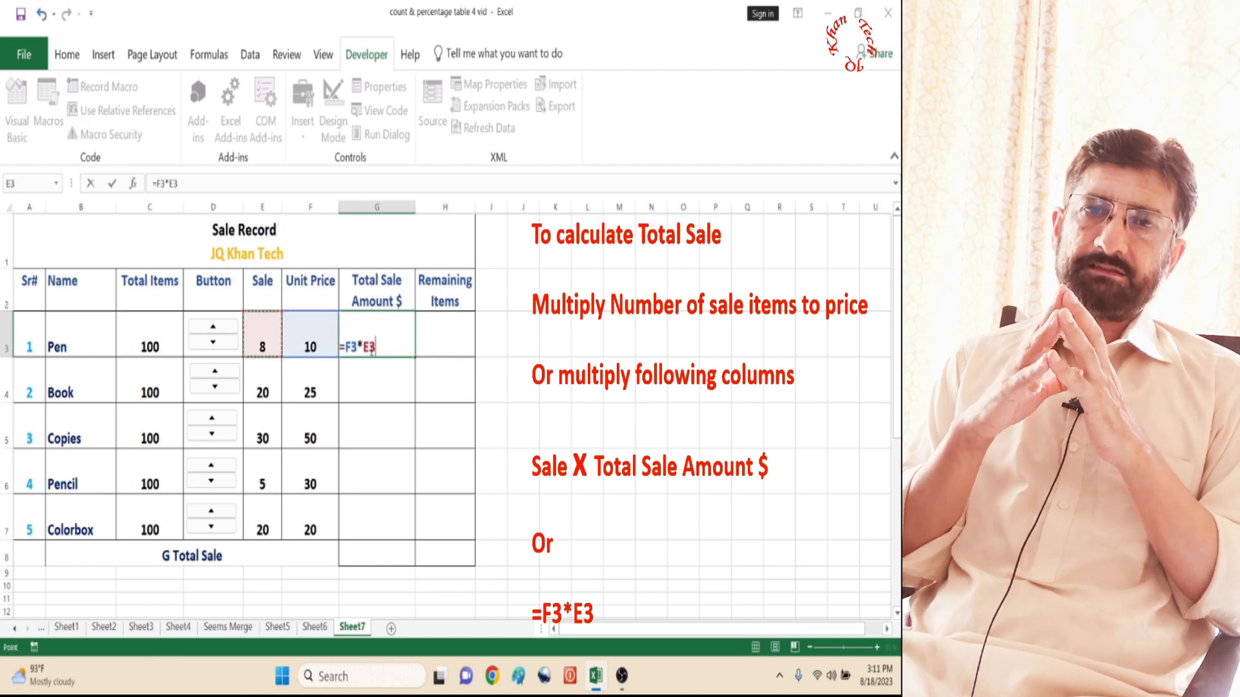
{"action": "key", "text": "Return"}
Step: Calculate Pen's Remaining Items in H3 with the formula =C3-E3
{"action": "left_click", "coordinate": [445, 335]}
{"action": "type", "text": "="}
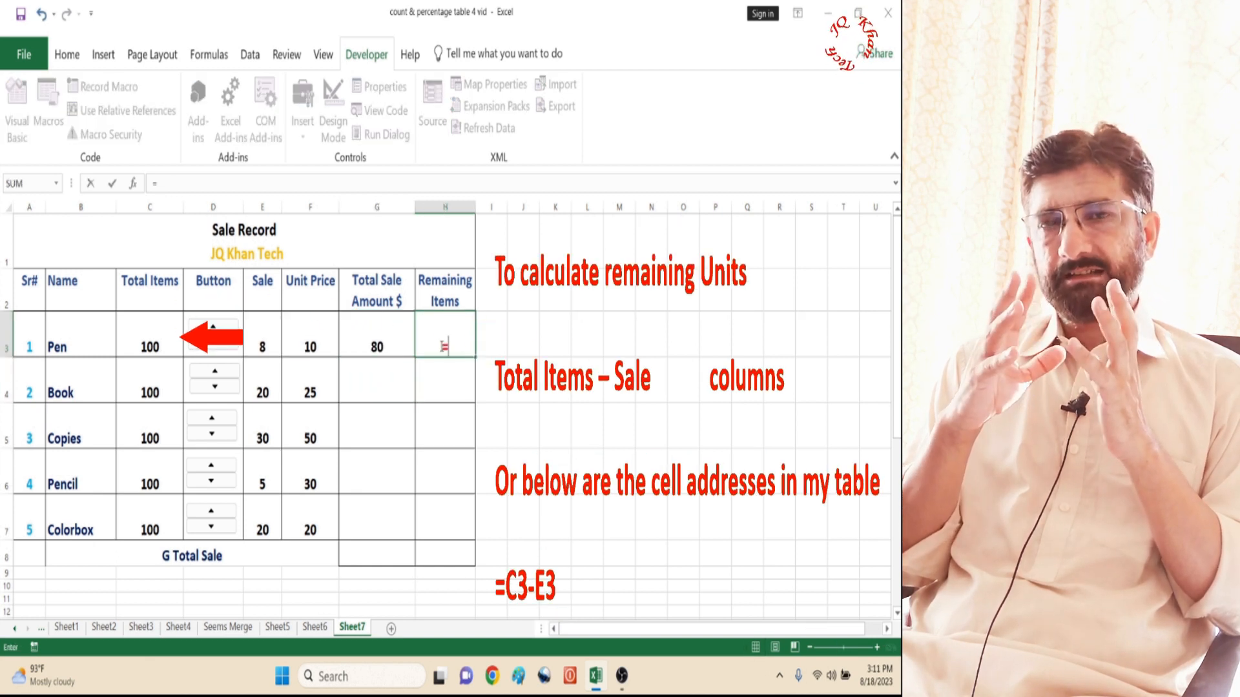
{"action": "key", "text": "Left"}
{"action": "key", "text": "Left"}
{"action": "key", "text": "Left"}
{"action": "key", "text": "Left"}
{"action": "key", "text": "Left"}
{"action": "type", "text": "-"}
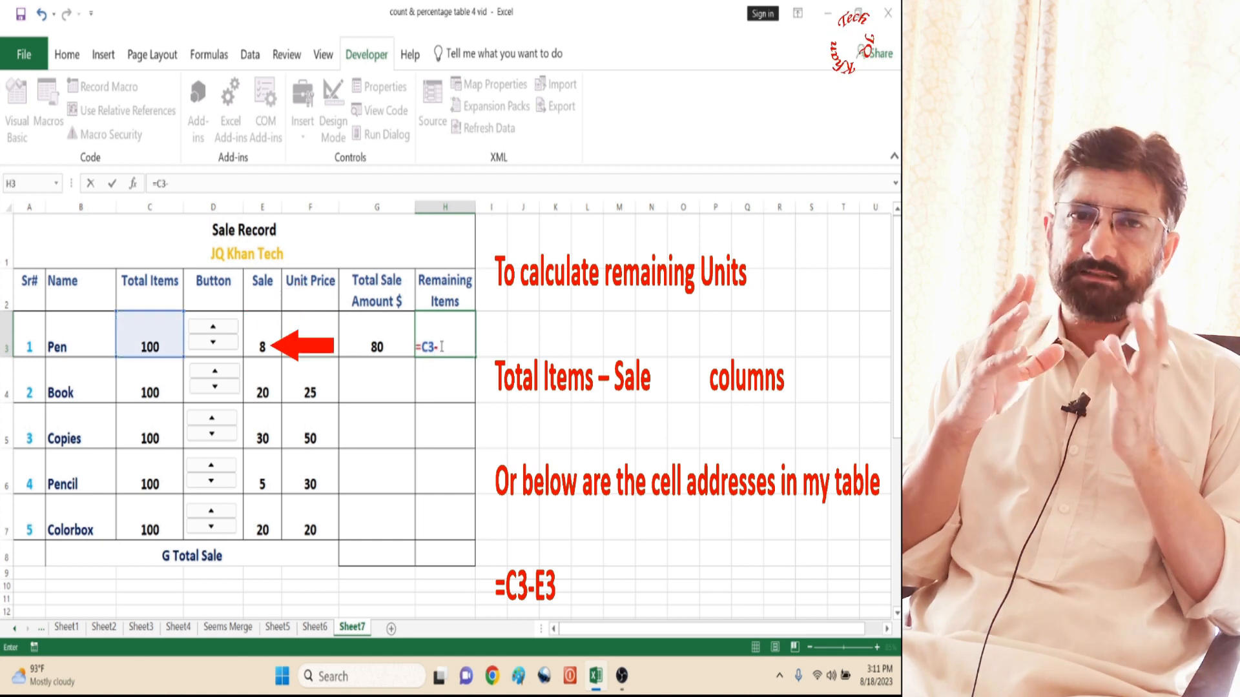
{"action": "key", "text": "Left"}
{"action": "key", "text": "Left"}
{"action": "key", "text": "Left"}
{"action": "key", "text": "Return"}
Step: Fill the Total Sale Amount and Remaining Items formulas from G3:H3 down to the Colorbox row
{"action": "left_click", "coordinate": [492, 378]}
{"action": "left_click_drag", "start_coordinate": [367, 334], "coordinate": [446, 335]}
{"action": "left_click_drag", "start_coordinate": [475, 357], "coordinate": [476, 540]}
Step: Add AutoSum totals for Total Sale Amount and Remaining Items in the G Total Sale row, cells G8:H8
{"action": "left_click_drag", "start_coordinate": [377, 554], "coordinate": [445, 553]}
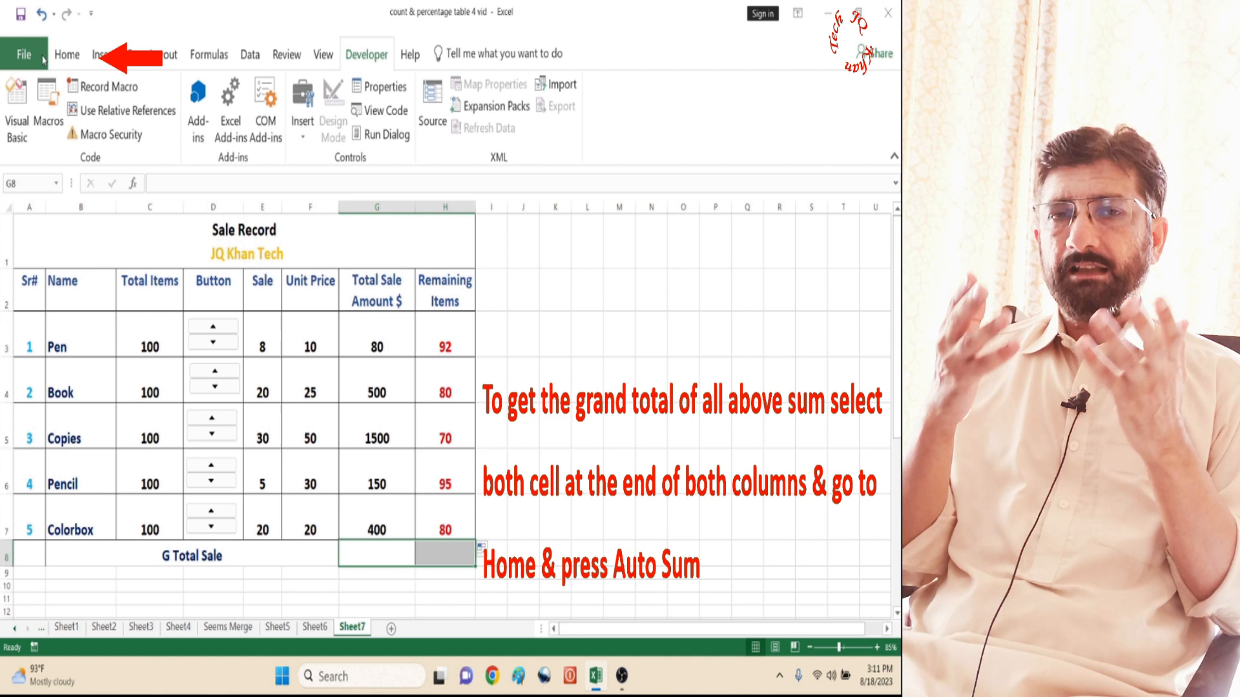
{"action": "left_click", "coordinate": [67, 54]}
{"action": "left_click", "coordinate": [737, 84]}
Step: Clear the Sale quantities of Book, Copies, Pencil and Colorbox
{"action": "left_click", "coordinate": [555, 553]}
{"action": "left_click_drag", "start_coordinate": [262, 381], "coordinate": [255, 523]}
{"action": "key", "text": "Delete"}
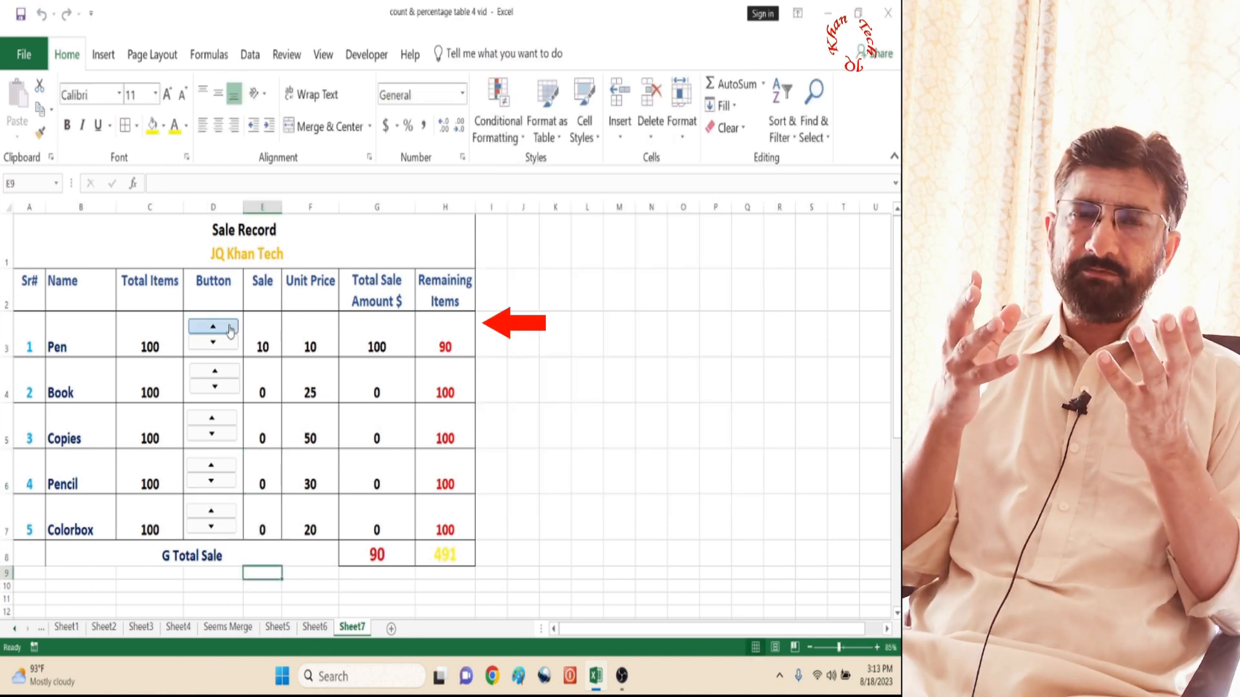
Step: Adjust the Sale quantities of all five products with their spin buttons
{"action": "left_click", "coordinate": [231, 330]}
{"action": "left_click", "coordinate": [230, 372]}
{"action": "left_click", "coordinate": [228, 419]}
{"action": "left_click", "coordinate": [227, 466]}
{"action": "left_click", "coordinate": [226, 490]}
{"action": "left_click", "coordinate": [227, 482]}
{"action": "left_click", "coordinate": [226, 511]}
{"action": "left_click", "coordinate": [226, 528]}
Step: Set the Sale quantity to 99 for Book and 100 for Pen
{"action": "left_click", "coordinate": [257, 391]}
{"action": "type", "text": "99"}
{"action": "key", "text": "Return"}
{"action": "left_click", "coordinate": [268, 353]}
{"action": "type", "text": "100"}
{"action": "key", "text": "Return"}
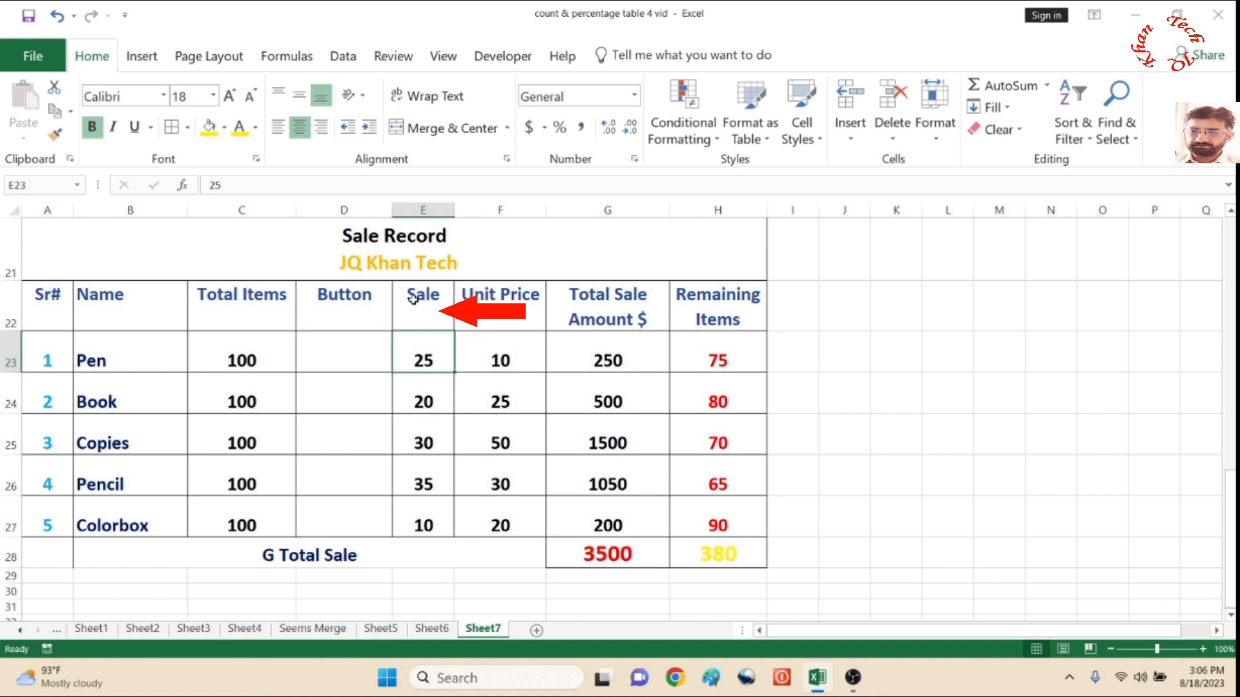
Step: Examine the Sale quantities, Pen's unit price and the Remaining Items figures in the completed table at rows 21 to 28
{"action": "left_click_drag", "start_coordinate": [442, 348], "coordinate": [421, 507]}
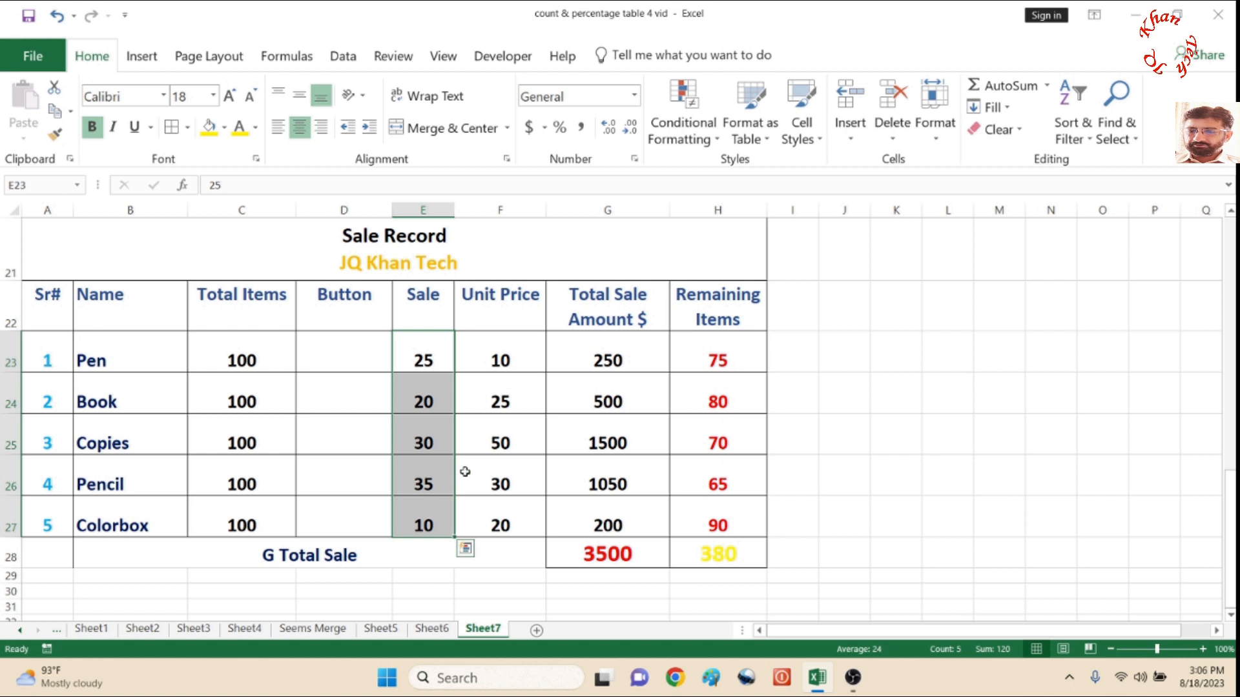
{"action": "left_click", "coordinate": [503, 360]}
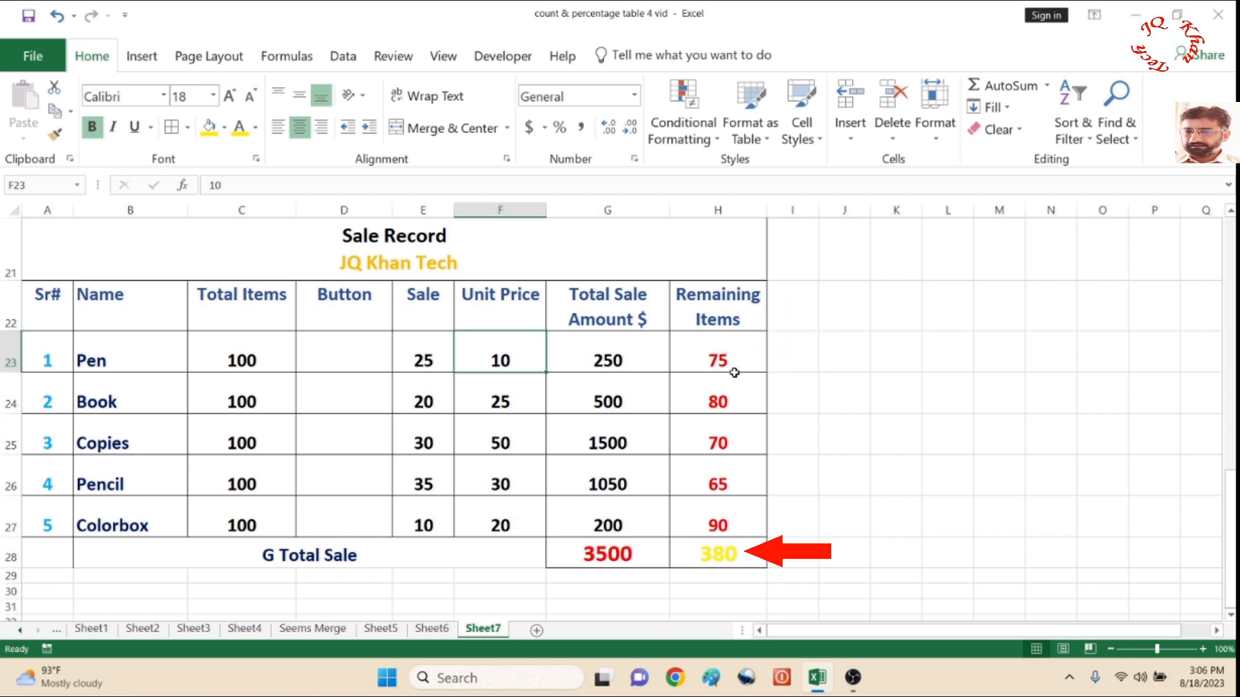
{"action": "left_click_drag", "start_coordinate": [726, 352], "coordinate": [718, 523]}
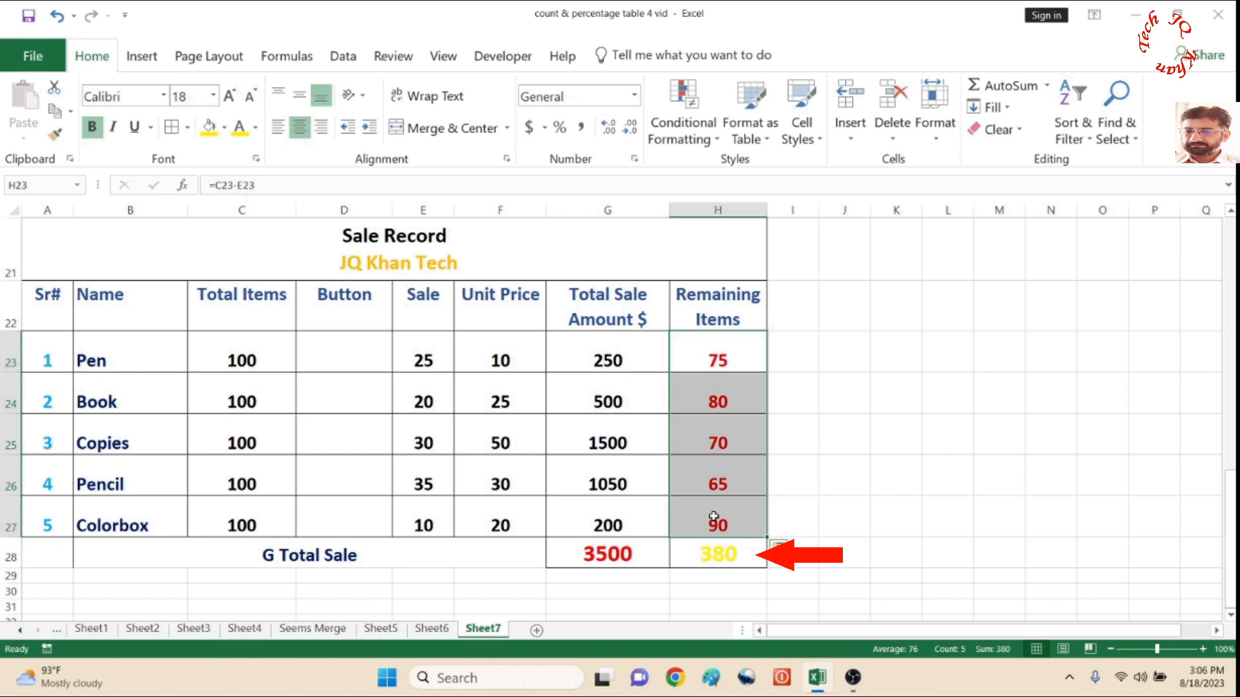
{"action": "left_click", "coordinate": [604, 593]}
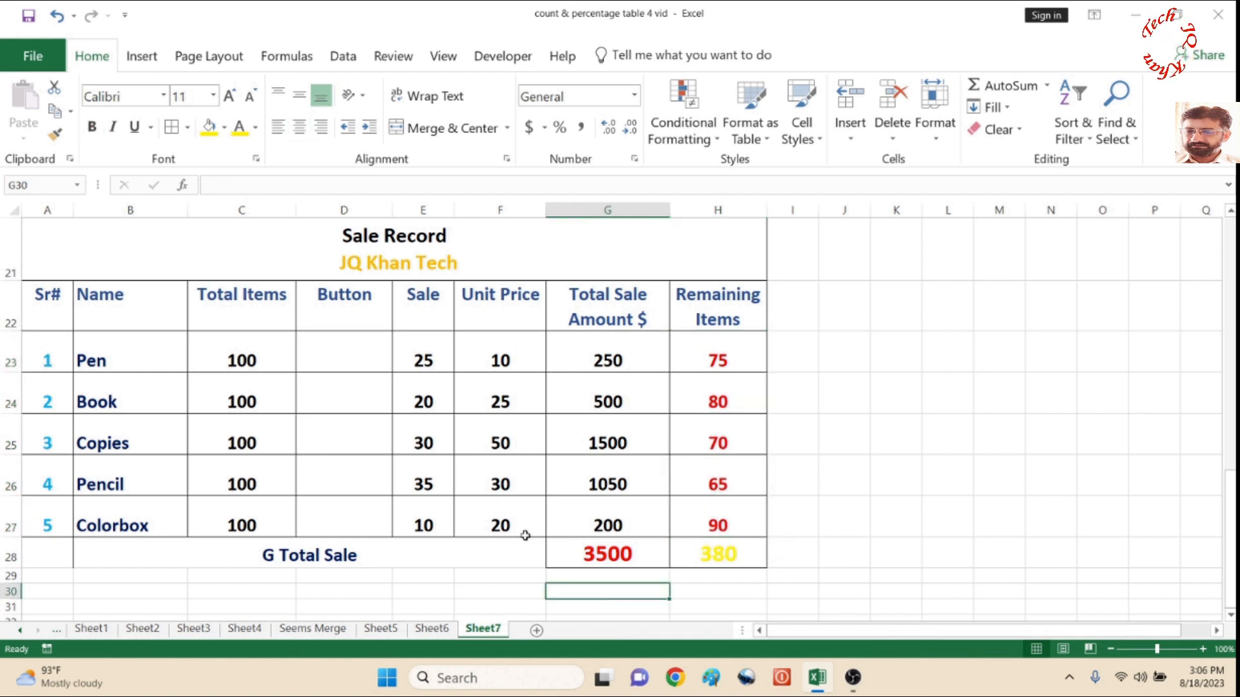
Step: Set the Sale quantities in E23:E27 to 26 for Pen, 22 for Book, 31 for Copies, 75 for Pencil and 100 for Colorbox
{"action": "left_click", "coordinate": [415, 359]}
{"action": "type", "text": "2"}
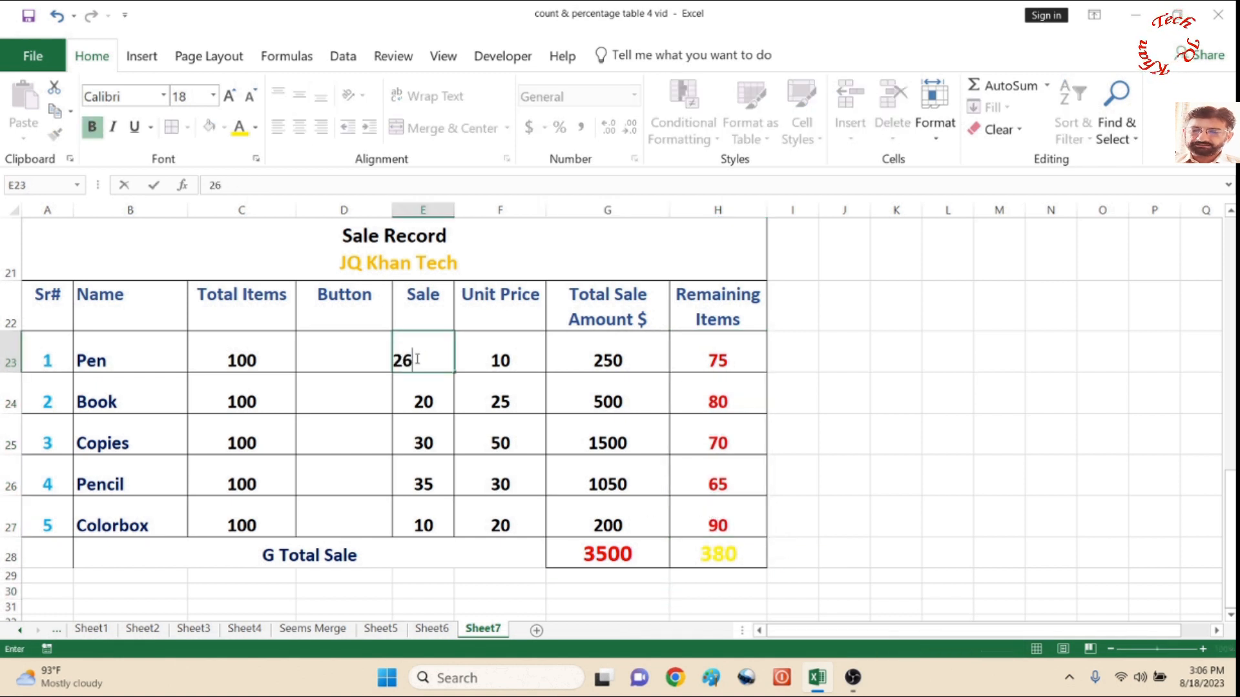
{"action": "key", "text": "Return"}
{"action": "type", "text": "22"}
{"action": "key", "text": "Return"}
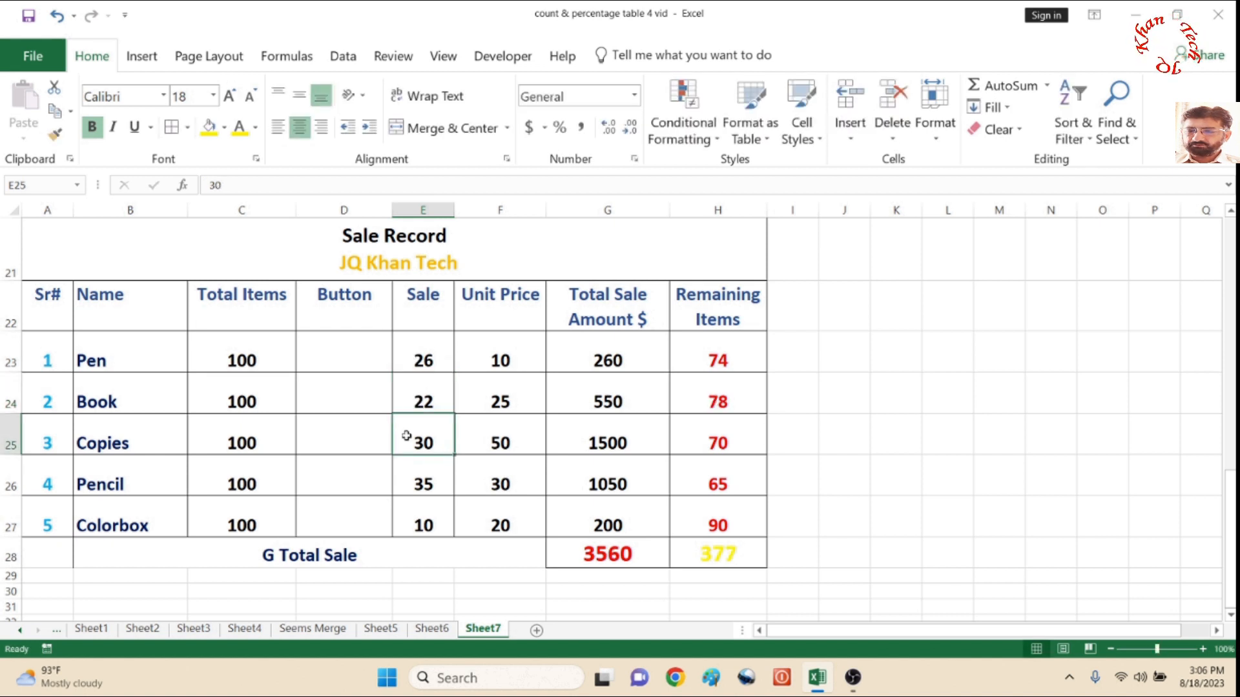
{"action": "type", "text": "31"}
{"action": "key", "text": "Return"}
{"action": "type", "text": "75"}
{"action": "key", "text": "Return"}
{"action": "type", "text": "100"}
{"action": "key", "text": "Return"}
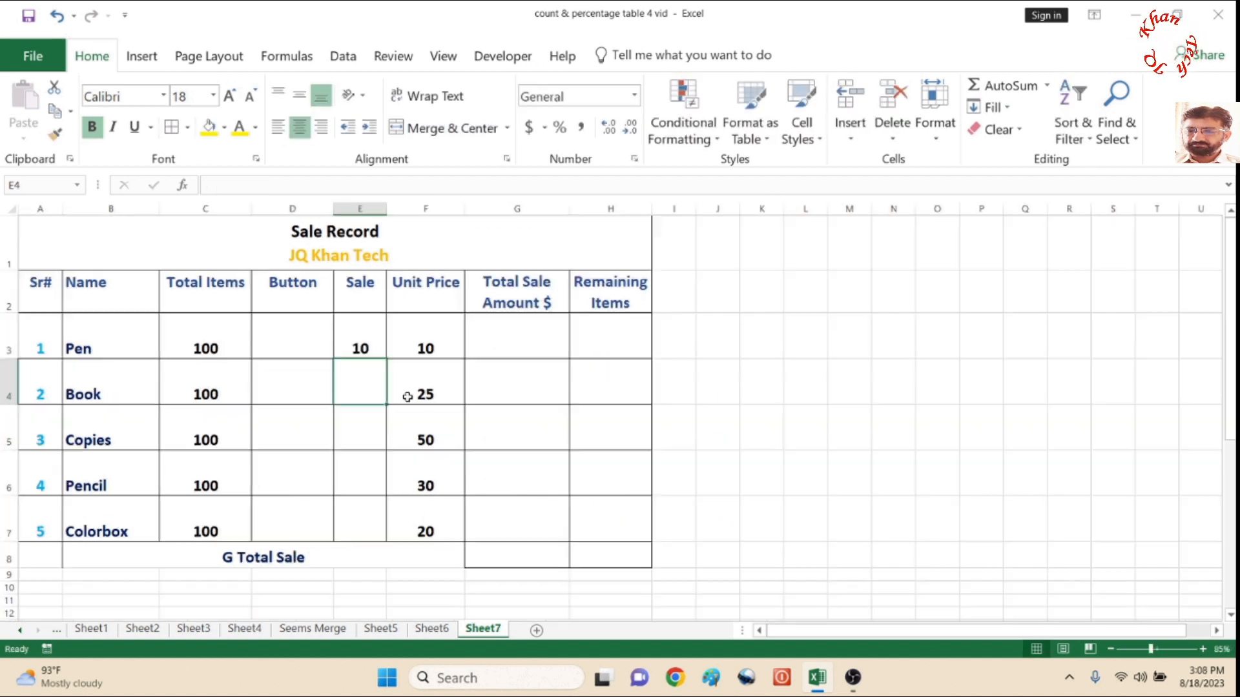
Step: Enter Sale quantities of 2 for Pen, 20 for Book, 30 for Copies, 5 for Pencil and 20 for Colorbox in E3:E7
{"action": "type", "text": "20"}
{"action": "key", "text": "Return"}
{"action": "type", "text": "30"}
{"action": "key", "text": "Return"}
{"action": "type", "text": "5"}
{"action": "key", "text": "Return"}
{"action": "type", "text": "2"}
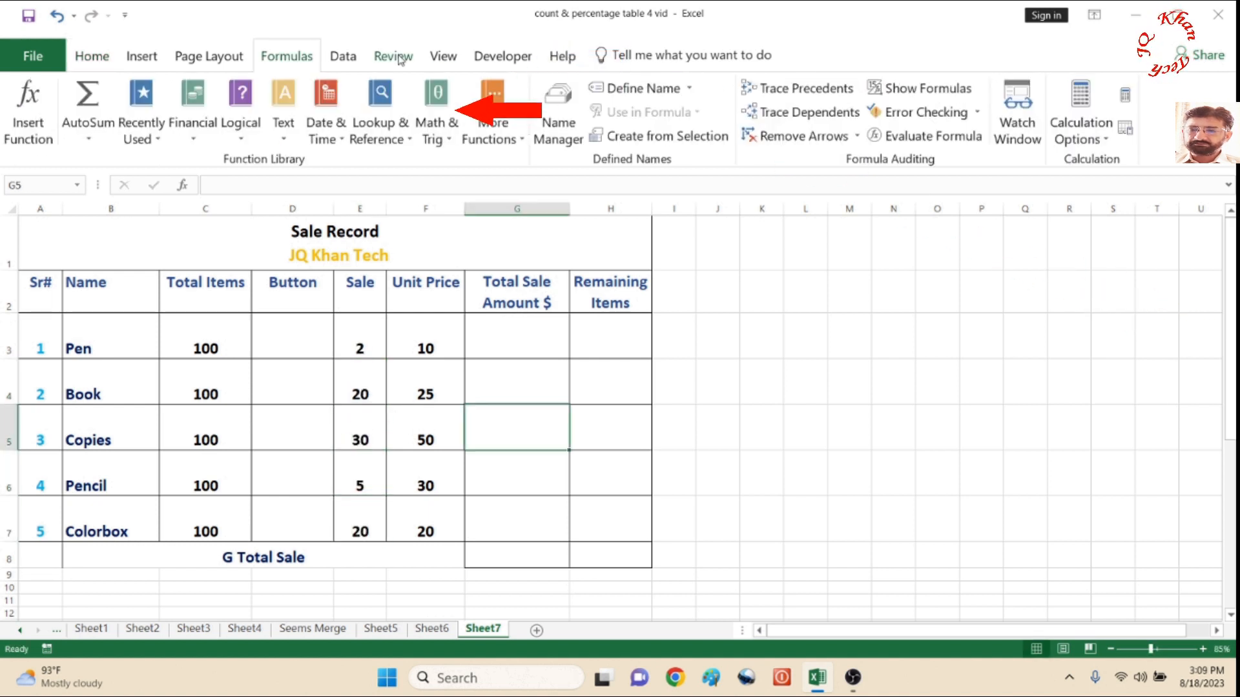
Step: Insert a form-control spin button sized to fit inside the Pen row's Button cell
{"action": "left_click", "coordinate": [502, 56]}
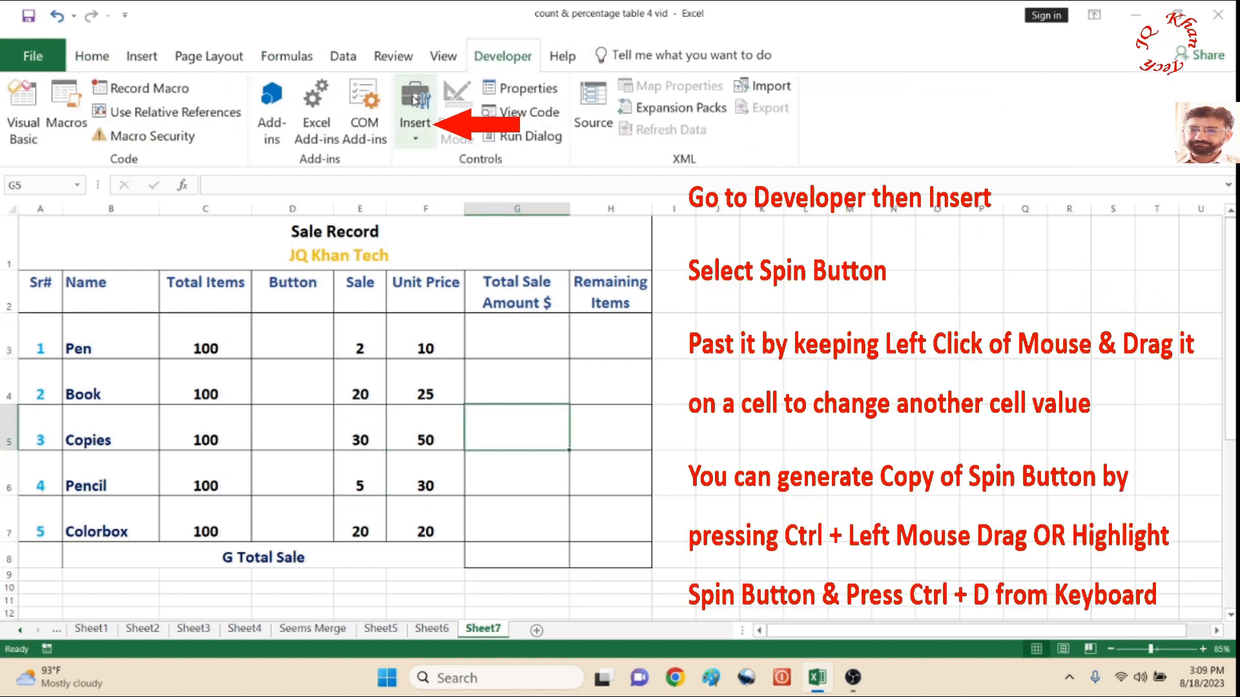
{"action": "left_click", "coordinate": [416, 142]}
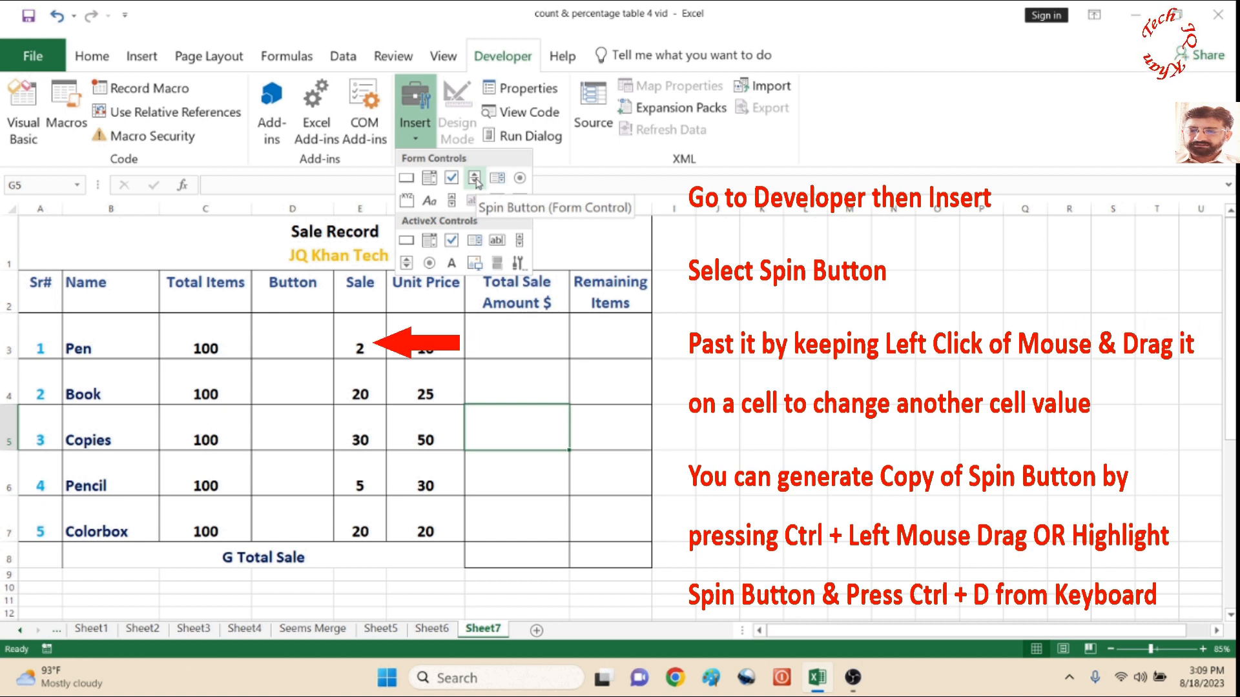
{"action": "left_click", "coordinate": [476, 179]}
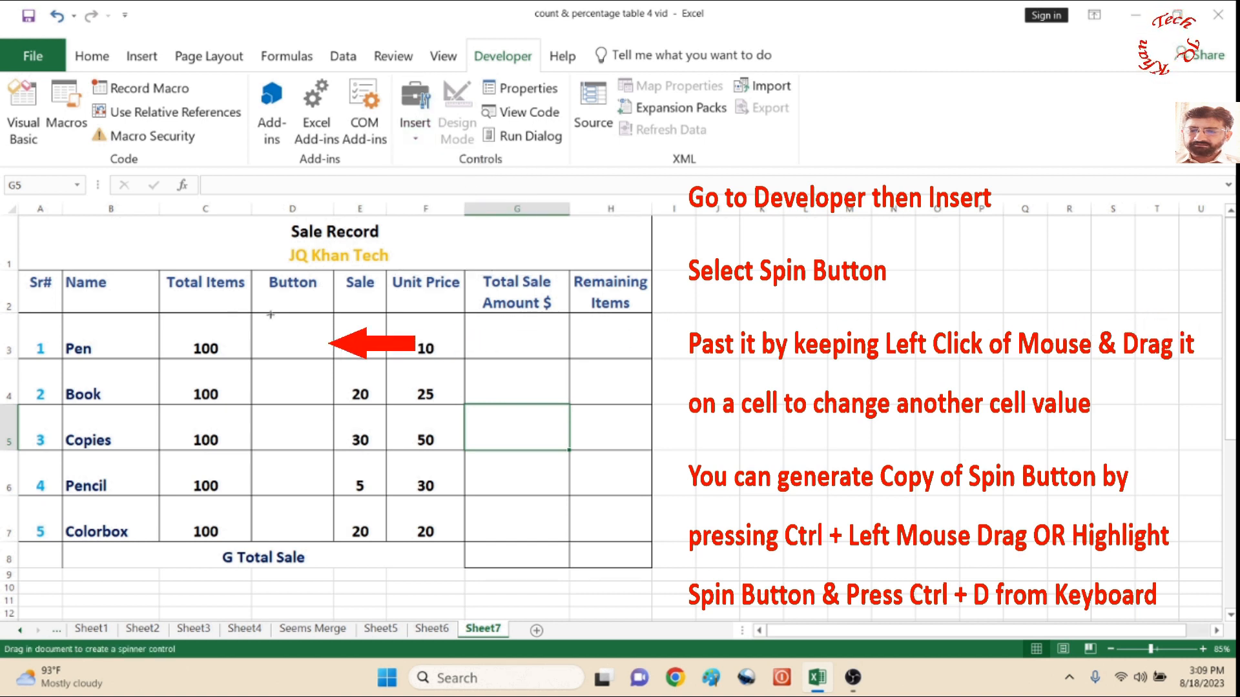
{"action": "left_click_drag", "start_coordinate": [260, 324], "coordinate": [326, 353]}
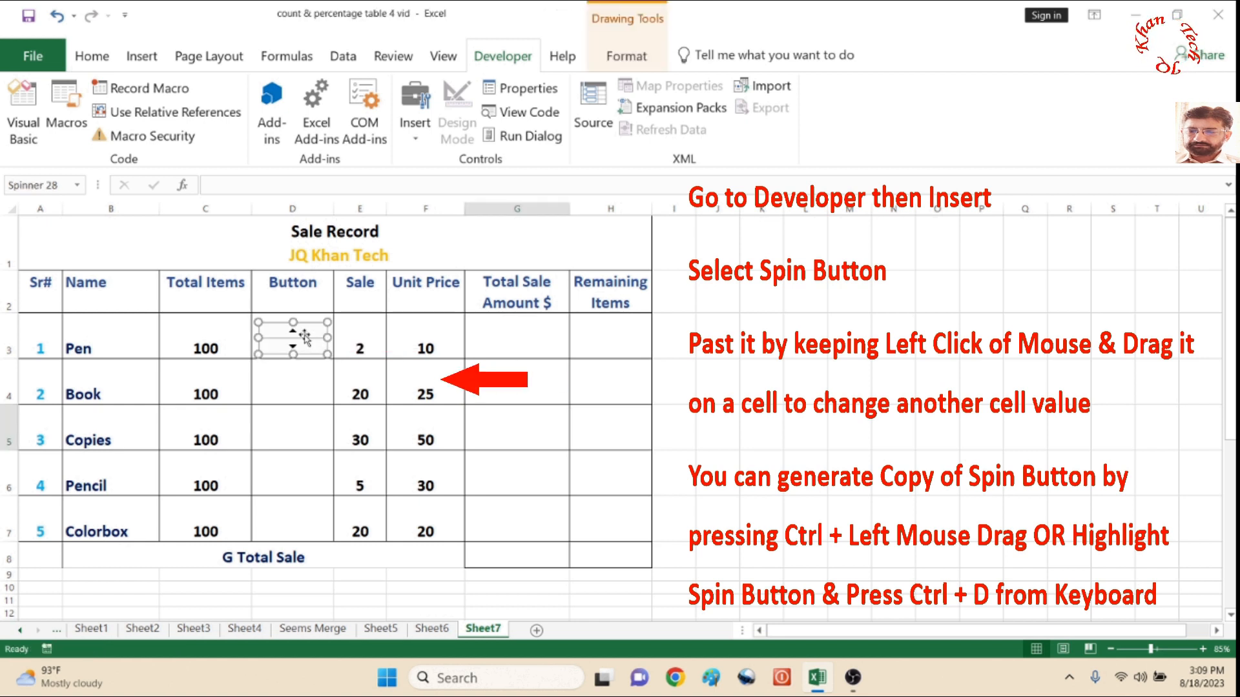
Step: Copy the Pen row's spin button into the Button cells of Book, Copies, Pencil and Colorbox
{"action": "left_click", "coordinate": [303, 332]}
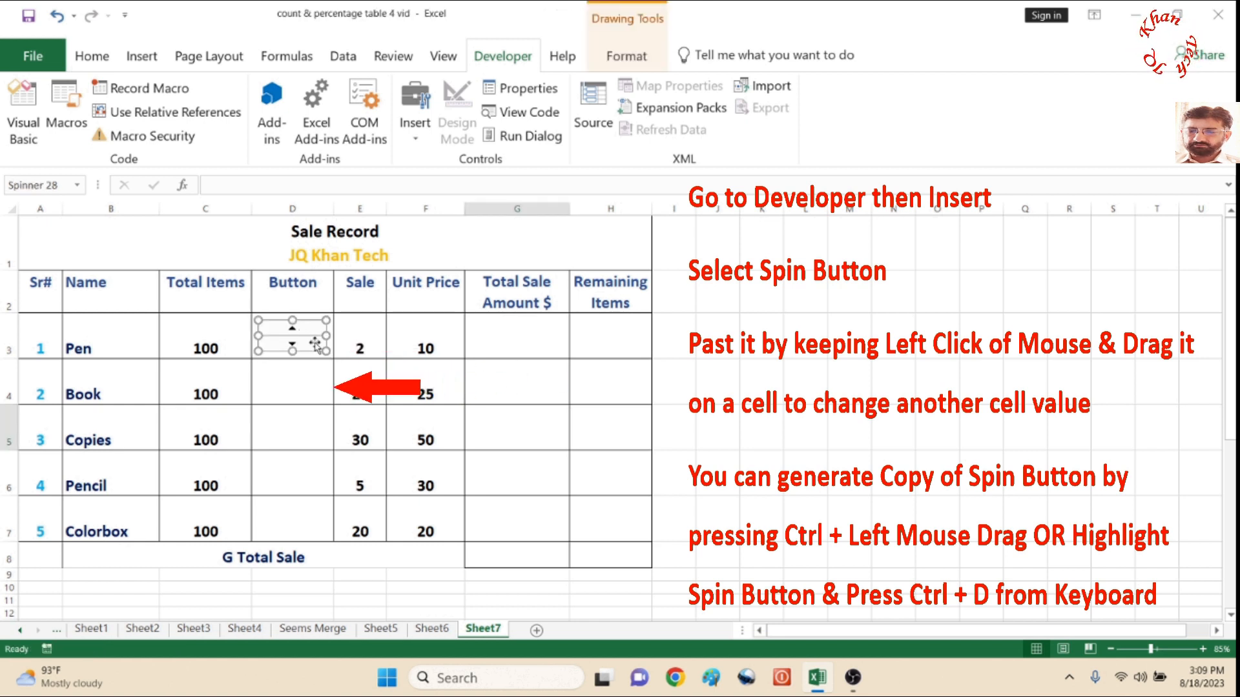
{"action": "mouse_move", "coordinate": [315, 345]}
{"action": "left_mouse_down"}
{"action": "mouse_move", "coordinate": [289, 424]}
{"action": "mouse_move", "coordinate": [289, 478]}
{"action": "left_mouse_up"}
{"action": "left_click", "coordinate": [290, 483]}
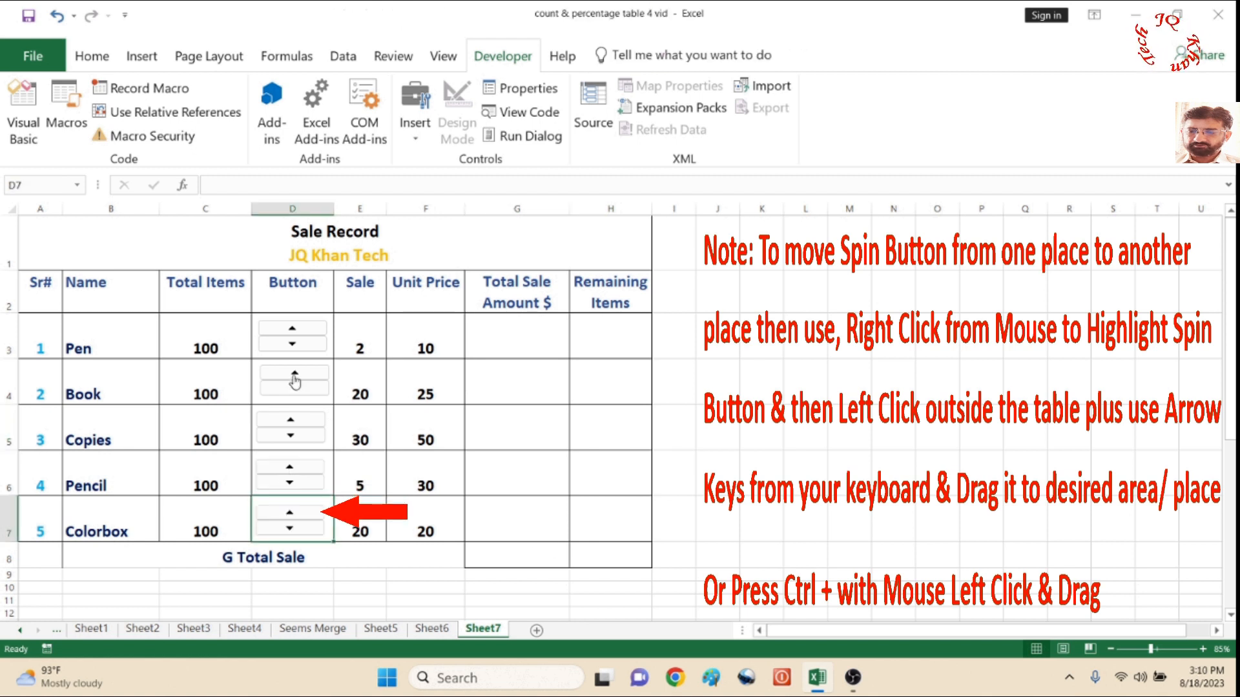
Step: Link Pen's spin button to cell $E$3 and use it to raise Pen's Sale quantity to 8
{"action": "left_click", "coordinate": [314, 333], "text": "ctrl"}
{"action": "right_click", "coordinate": [314, 332]}
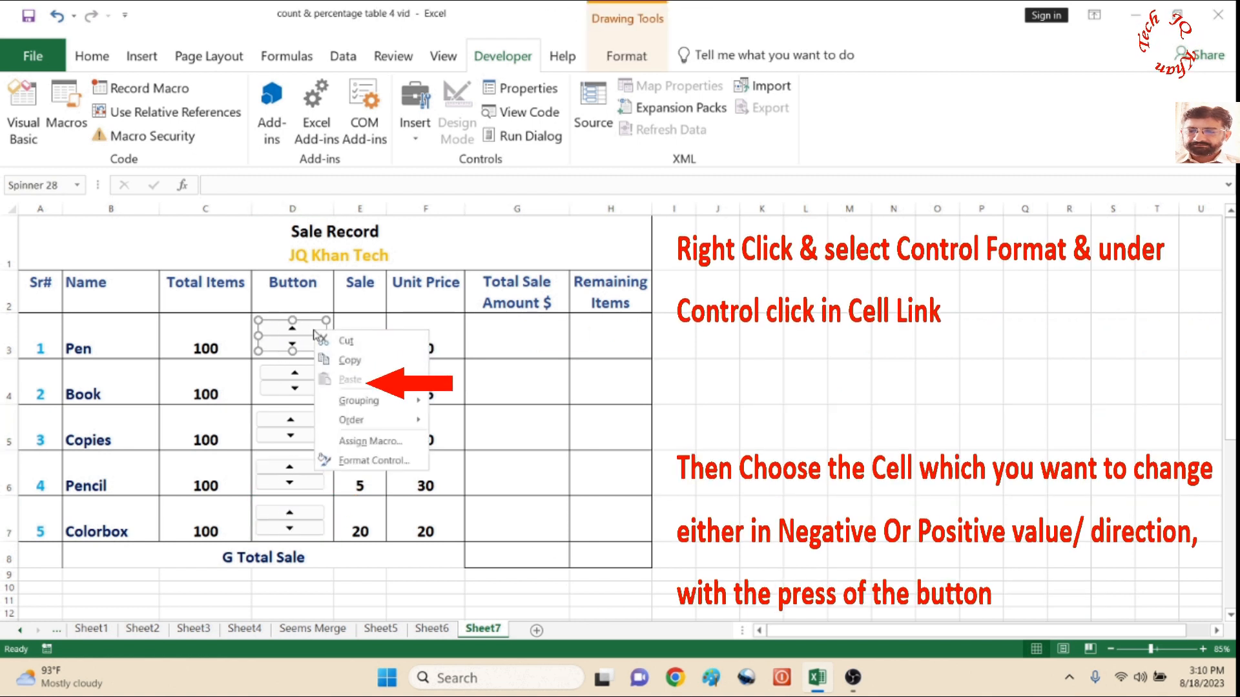
{"action": "left_click", "coordinate": [372, 461]}
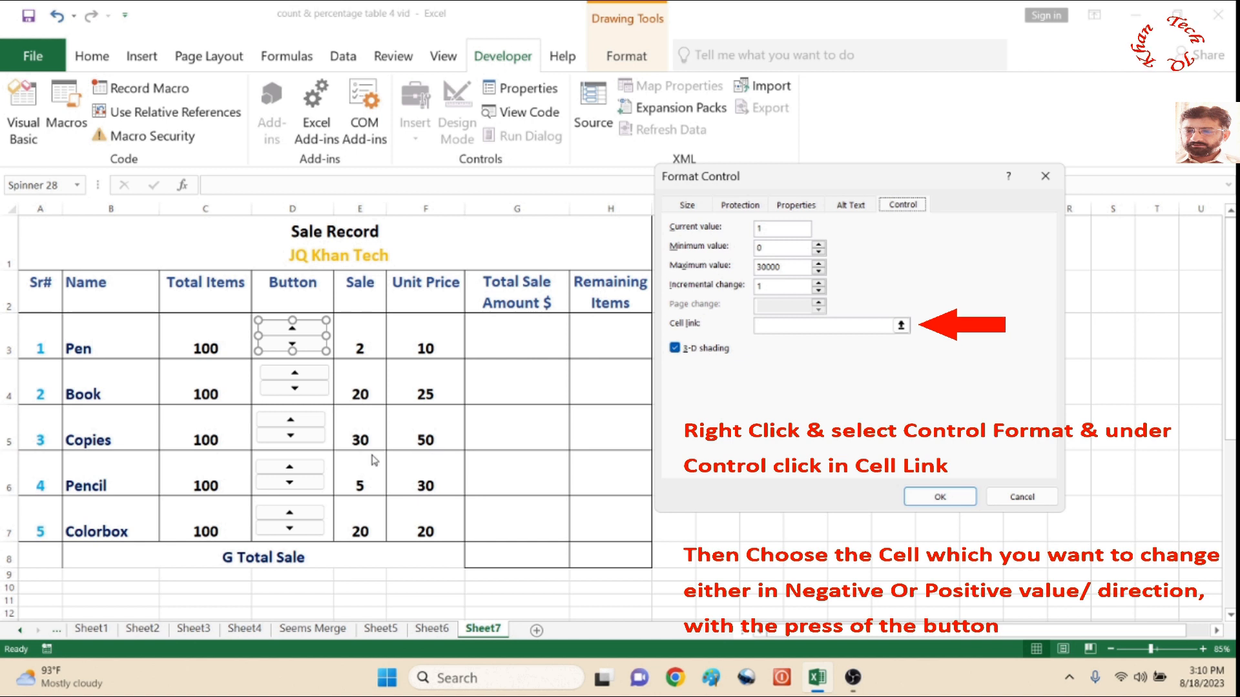
{"action": "left_click", "coordinate": [777, 327]}
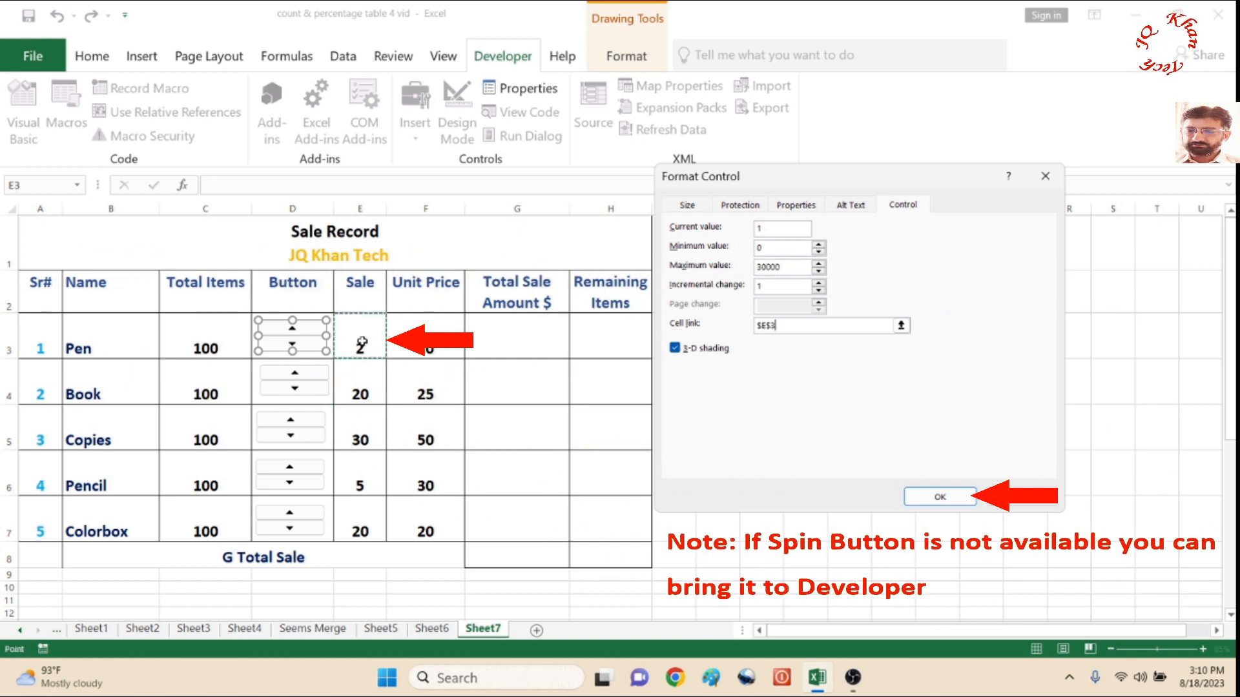
{"action": "key", "text": "Return"}
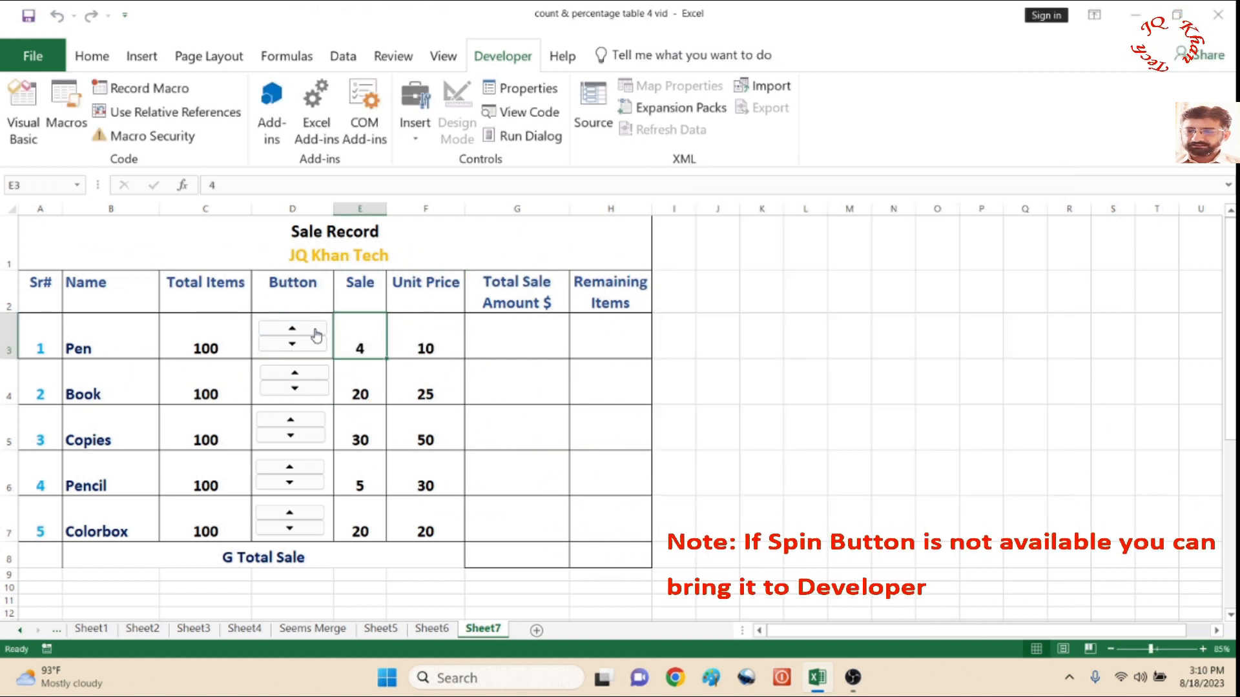
{"action": "left_click", "coordinate": [316, 332]}
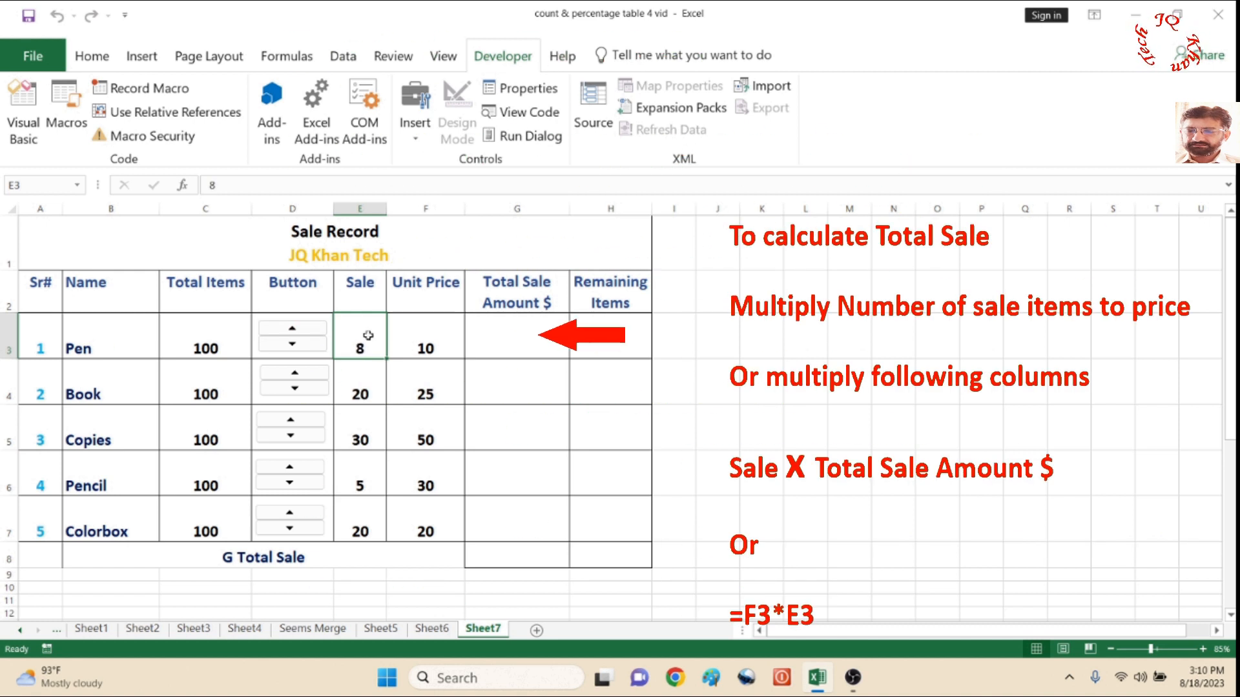
Step: Multiply Pen's unit price by its Sale quantity in G3 with the formula =F3*E3
{"action": "left_click", "coordinate": [509, 352]}
{"action": "type", "text": "="}
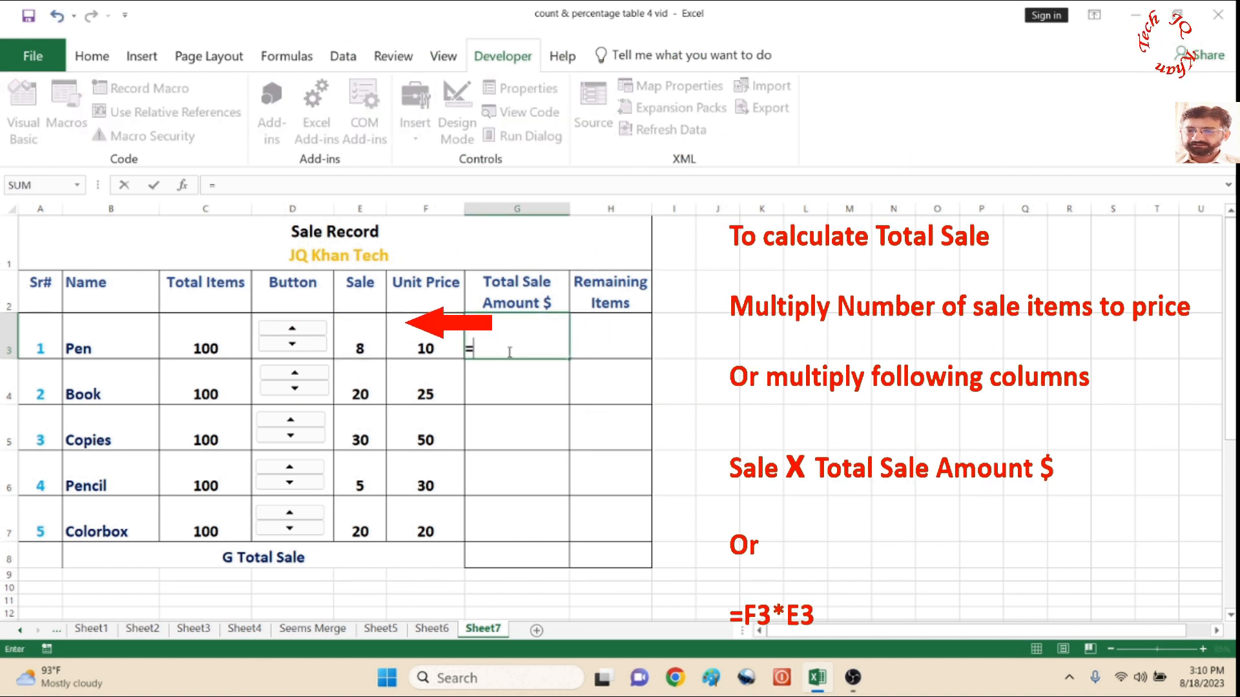
{"action": "key", "text": "Left"}
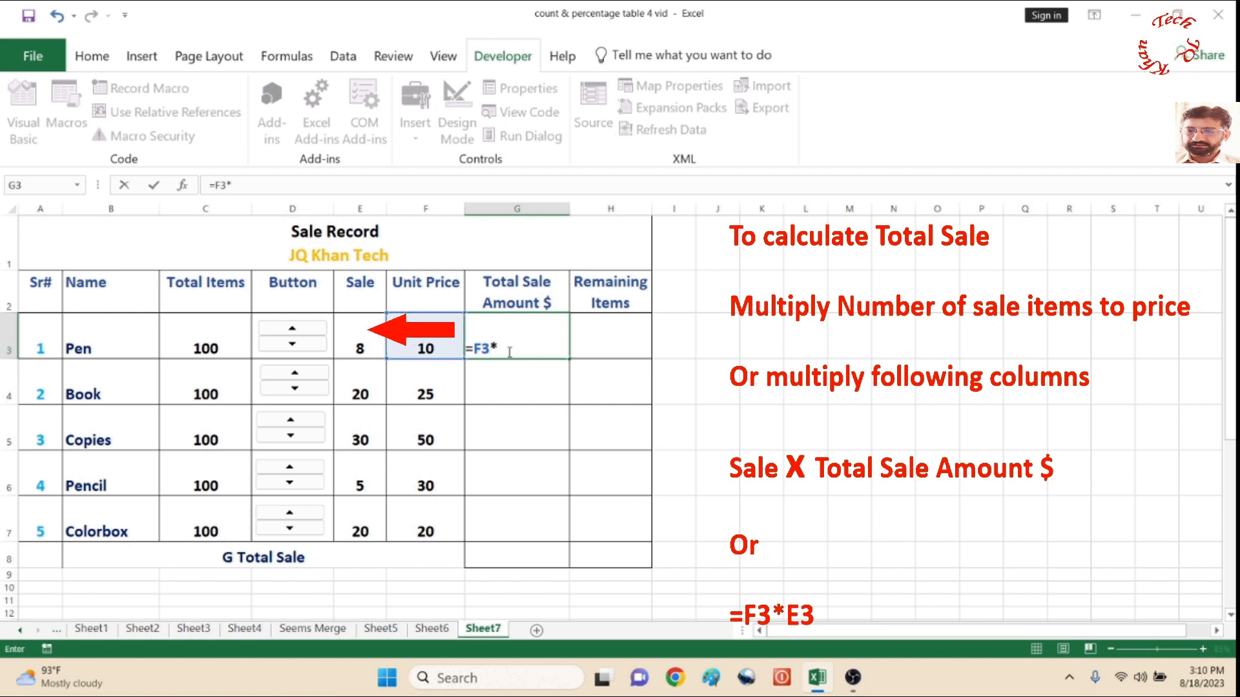
{"action": "key", "text": "Left"}
{"action": "key", "text": "Left"}
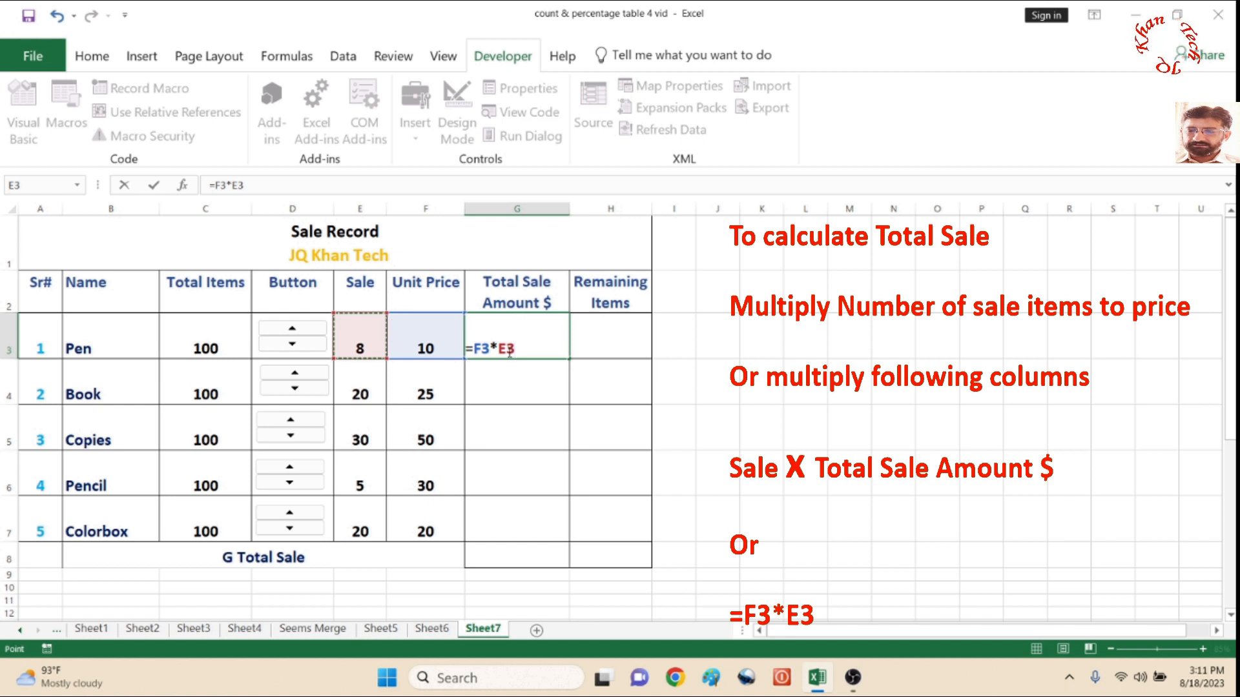
{"action": "key", "text": "Return"}
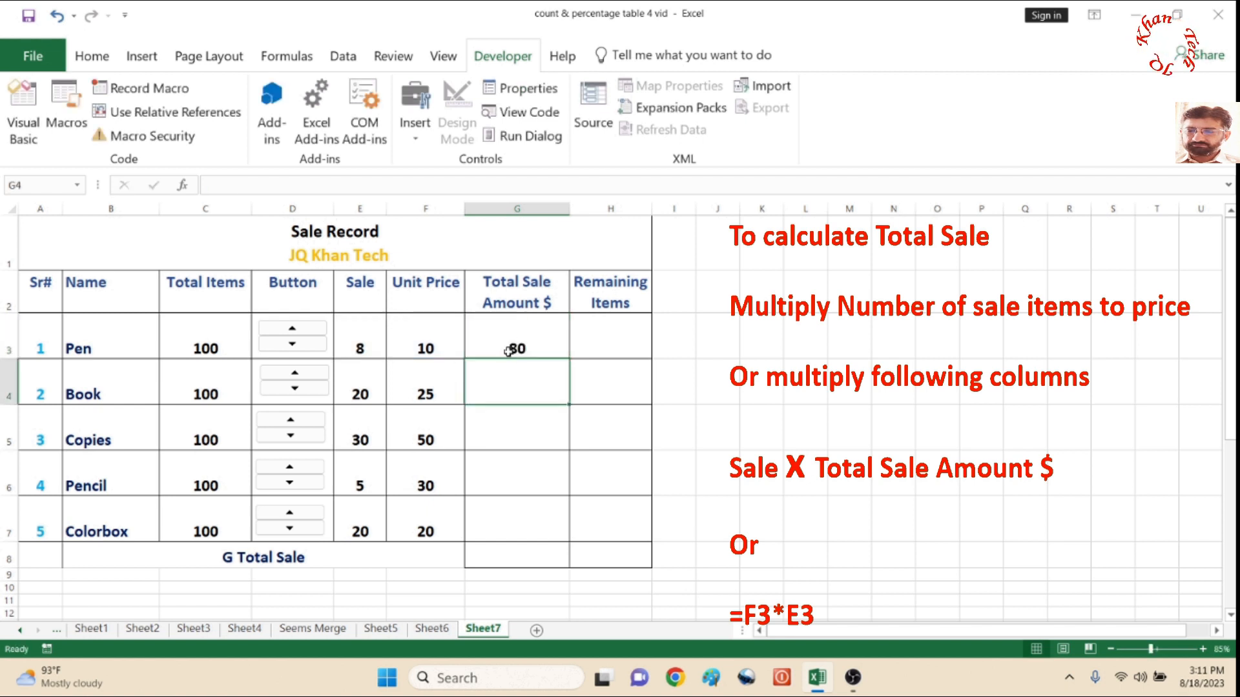
Step: Calculate Pen's remaining items in H3 by subtracting its Sale quantity from Total Items with the formula =C3-E3
{"action": "left_click", "coordinate": [603, 343]}
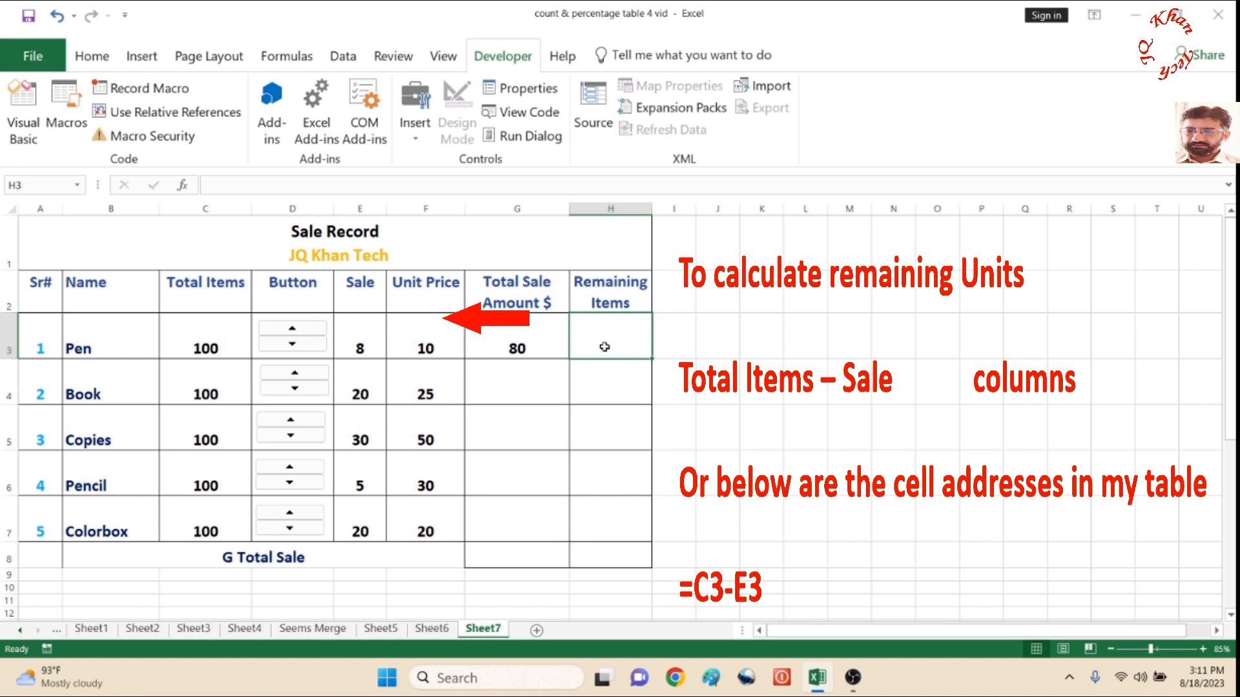
{"action": "type", "text": "="}
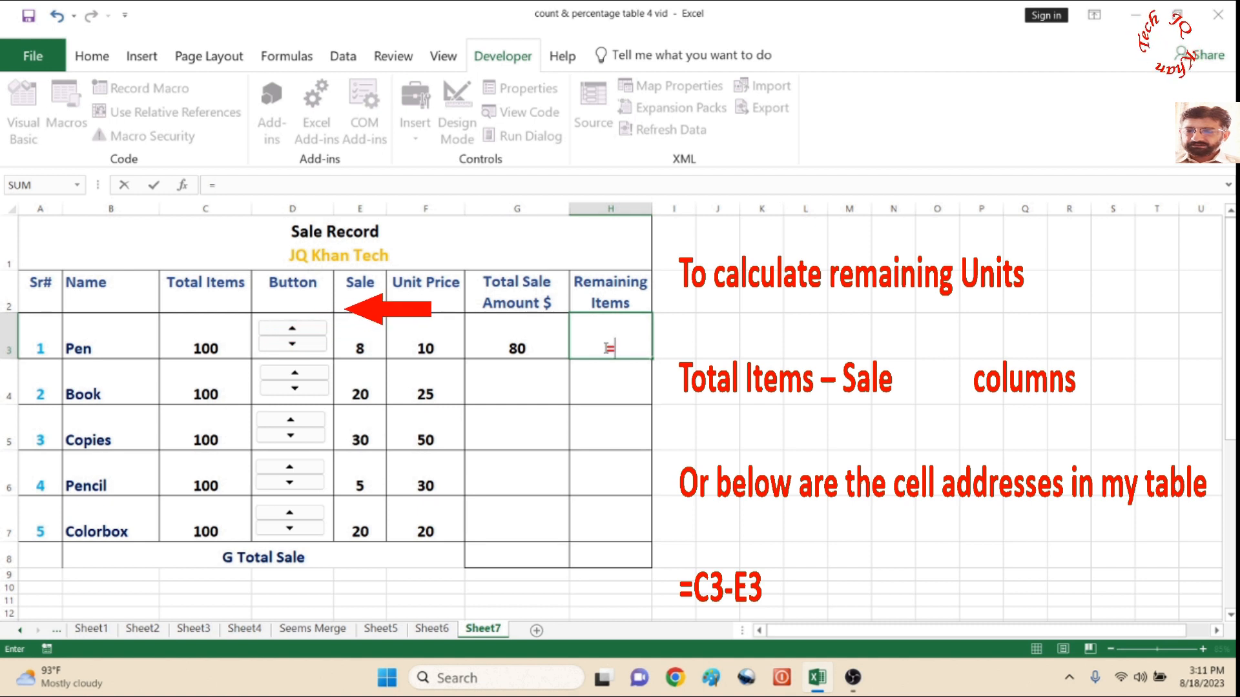
{"action": "key", "text": "Left"}
{"action": "key", "text": "Left"}
{"action": "key", "text": "Left"}
{"action": "key", "text": "Left"}
{"action": "key", "text": "Left"}
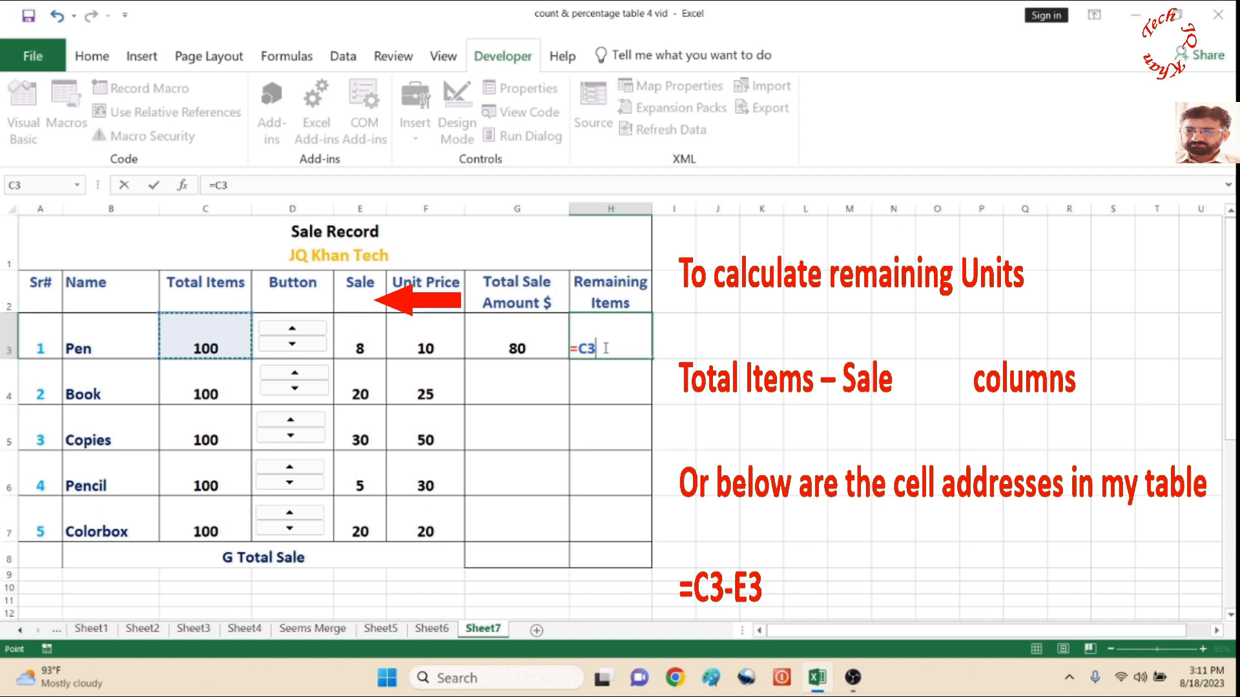
{"action": "key", "text": "Left"}
{"action": "key", "text": "Left"}
{"action": "key", "text": "Left"}
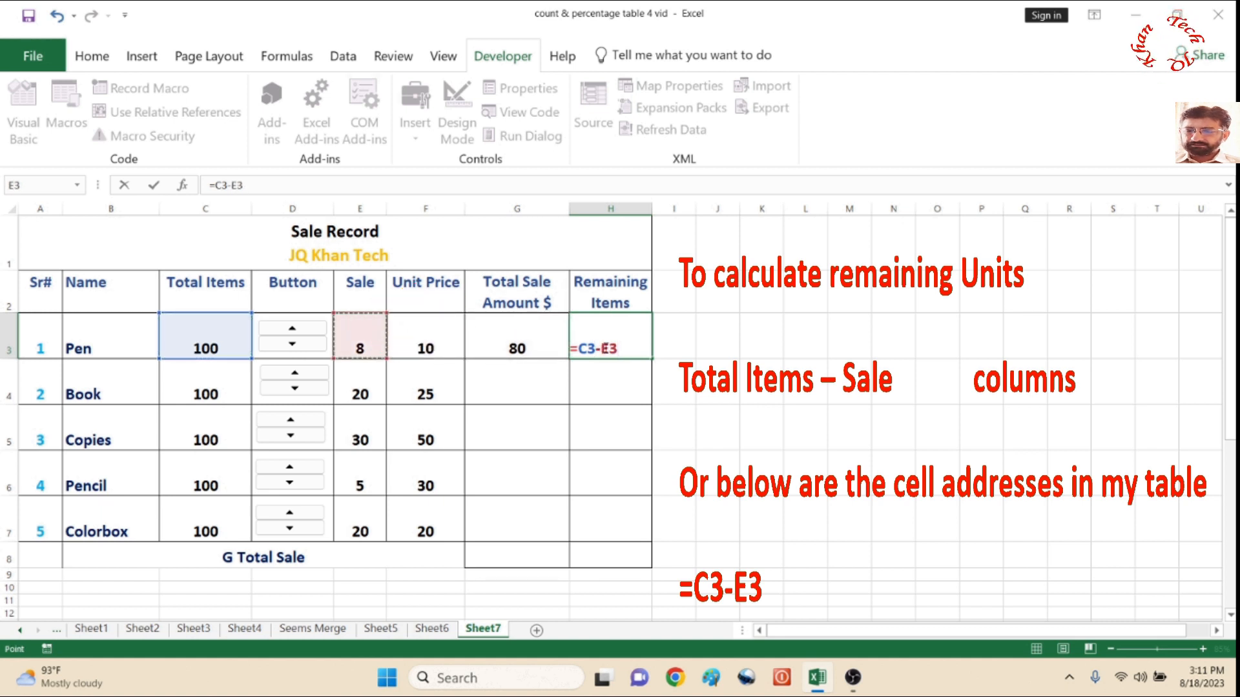
{"action": "key", "text": "Return"}
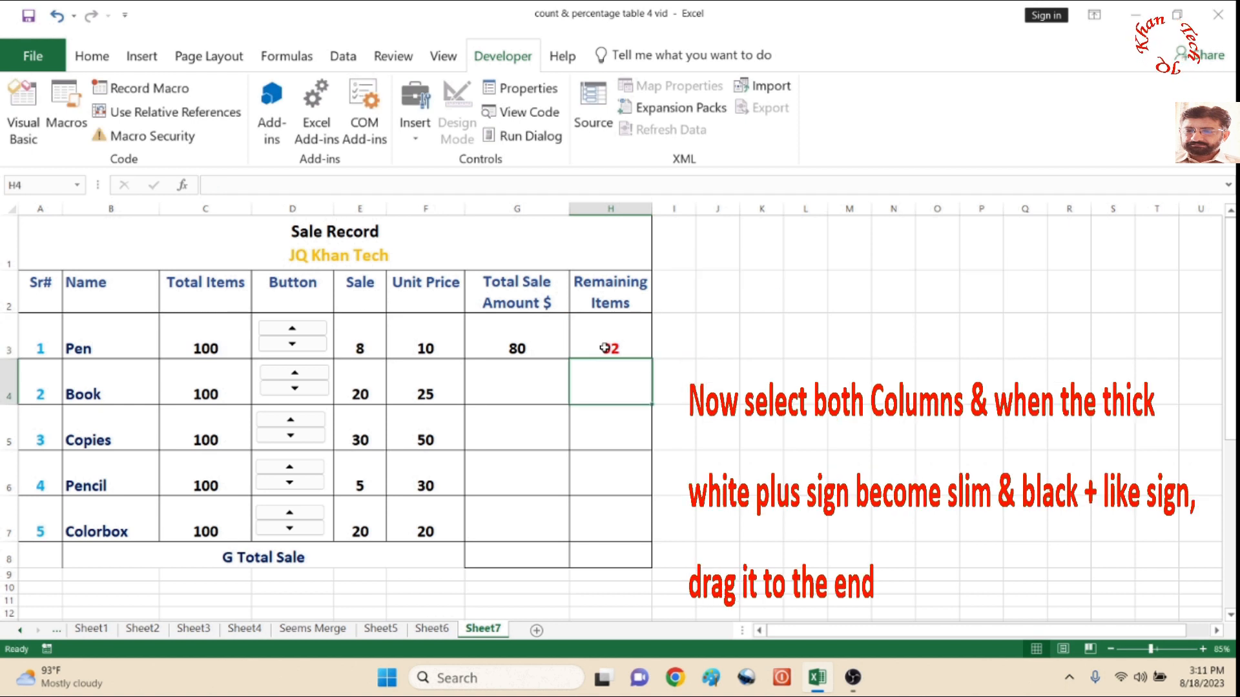
Step: Fill the Total Sale Amount and Remaining Items formulas from G3:H3 down to the Colorbox row
{"action": "left_click", "coordinate": [733, 392]}
{"action": "left_click_drag", "start_coordinate": [502, 336], "coordinate": [635, 533]}
{"action": "left_click", "coordinate": [742, 526]}
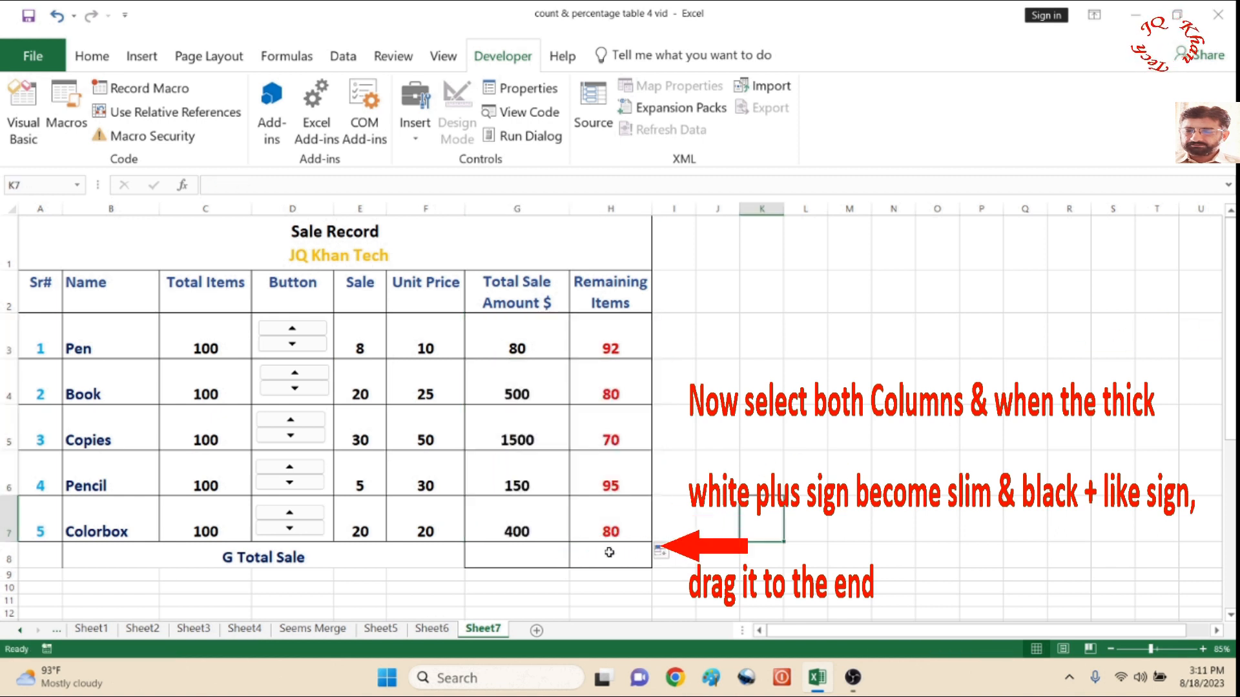
Step: Add AutoSum grand totals for Total Sale Amount and Remaining Items in cells G8 and H8
{"action": "left_click_drag", "start_coordinate": [523, 557], "coordinate": [596, 559]}
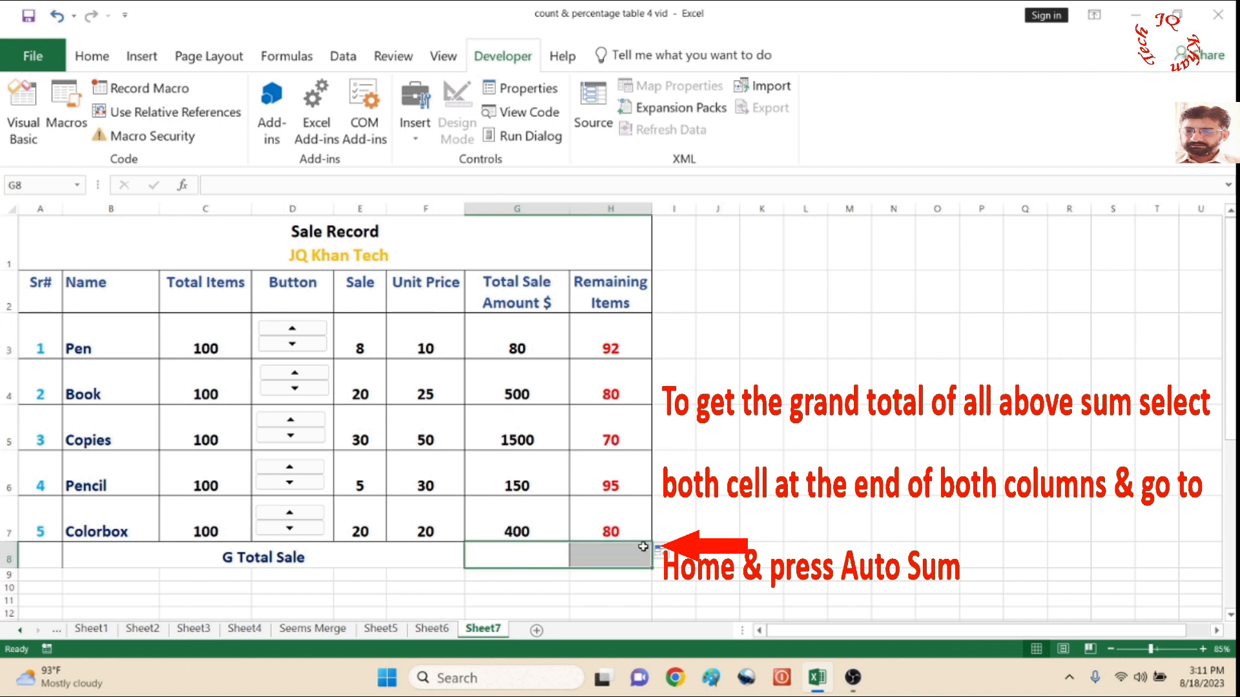
{"action": "left_click", "coordinate": [95, 57]}
{"action": "left_click", "coordinate": [1002, 85]}
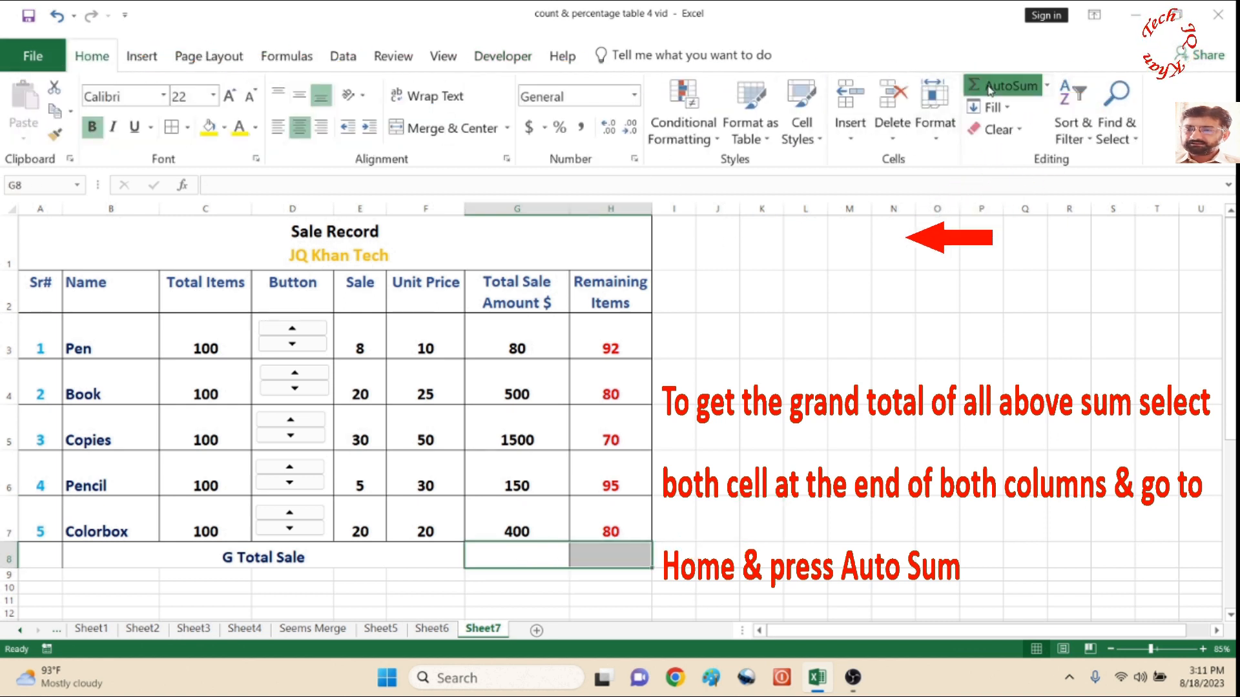
{"action": "left_click", "coordinate": [762, 554]}
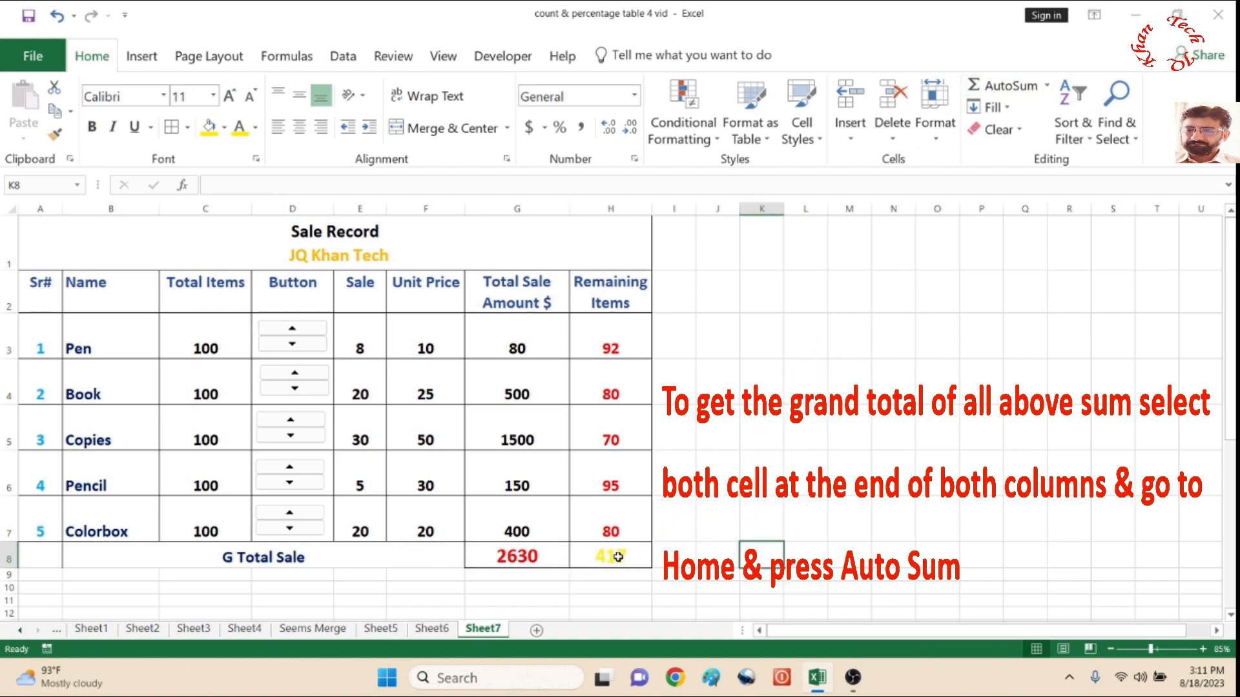
Step: Clear the Sale quantities of Book, Copies, Pencil and Colorbox in cells E4:E7
{"action": "left_click_drag", "start_coordinate": [360, 384], "coordinate": [349, 528]}
{"action": "key", "text": "Delete"}
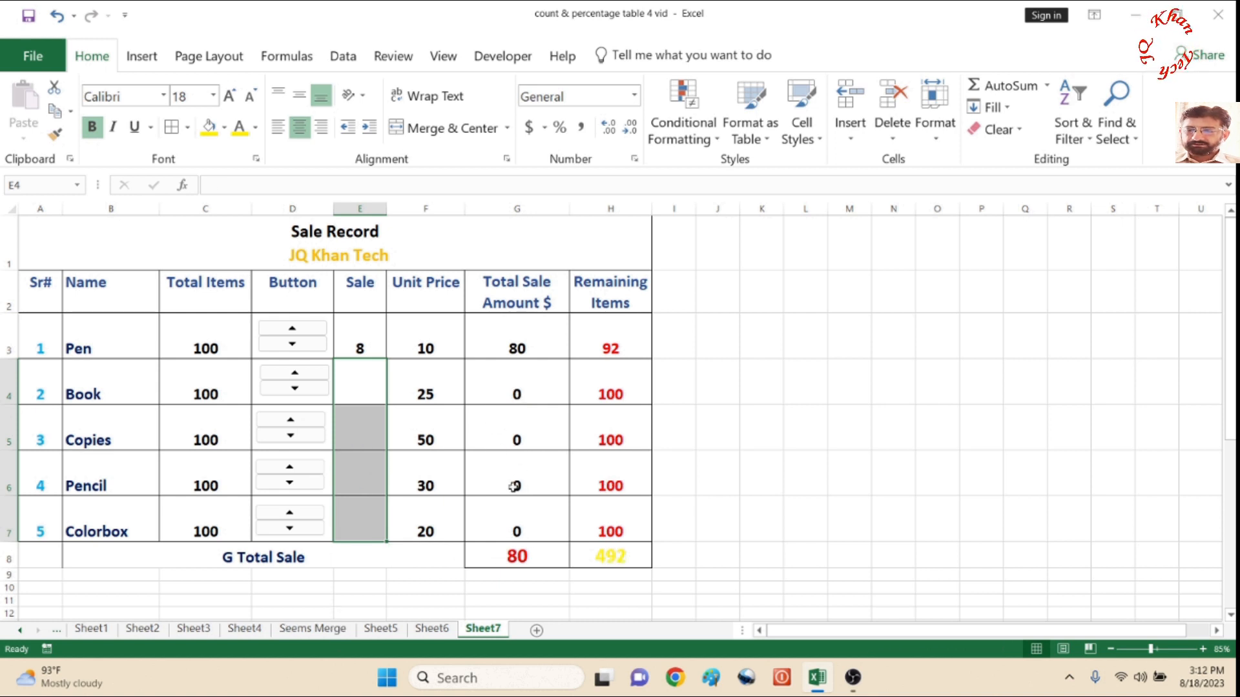
{"action": "left_click", "coordinate": [426, 437]}
Step: Link Book's spin button to its Sale cell $E$4
{"action": "right_click", "coordinate": [302, 370]}
{"action": "left_click", "coordinate": [352, 504]}
{"action": "left_click", "coordinate": [856, 324]}
{"action": "left_click", "coordinate": [366, 385]}
{"action": "left_click", "coordinate": [939, 496]}
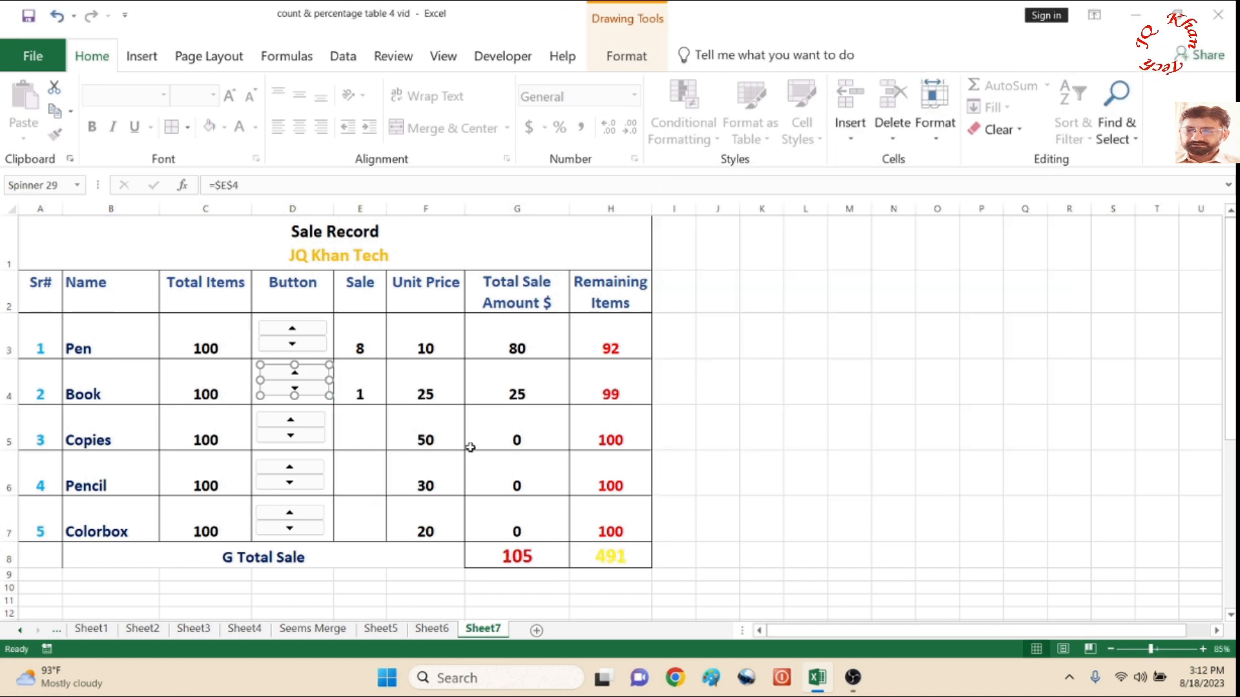
Step: Link Copies' spin button to its Sale cell $E$5 and bring the Copies and Book Sale quantities to 0
{"action": "left_click", "coordinate": [360, 429]}
{"action": "right_click", "coordinate": [311, 425]}
{"action": "left_click", "coordinate": [360, 558]}
{"action": "left_click", "coordinate": [856, 324]}
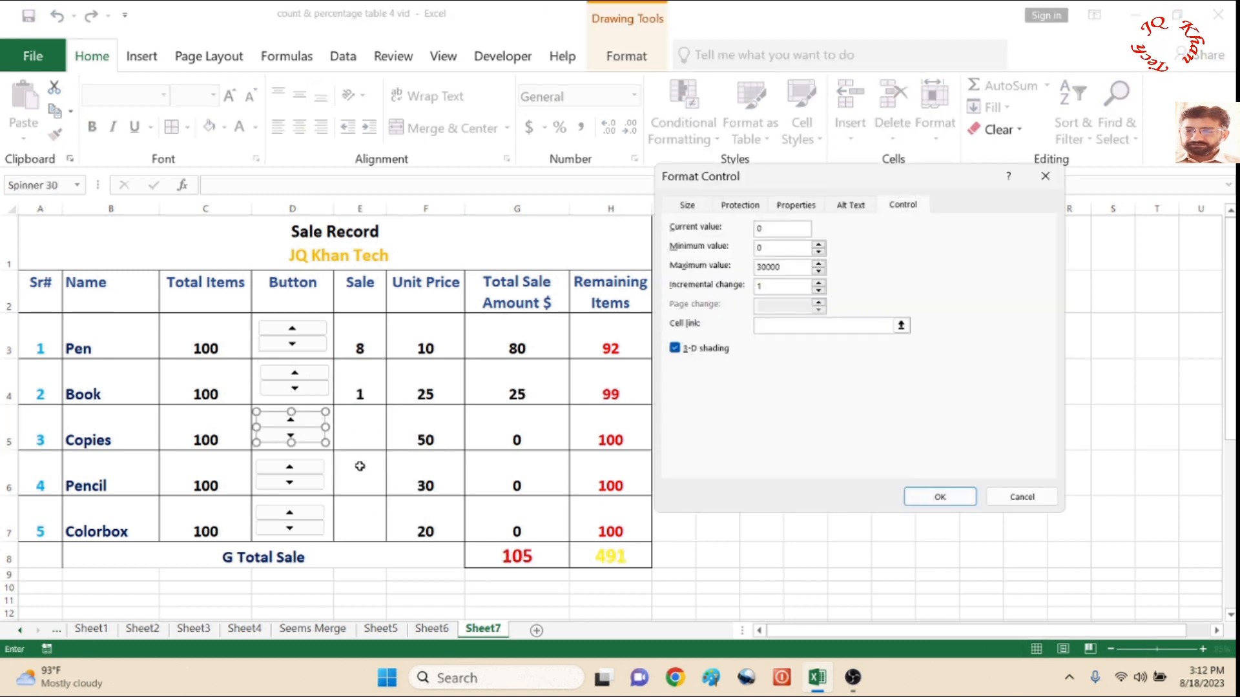
{"action": "left_click", "coordinate": [365, 432]}
{"action": "left_click", "coordinate": [939, 497]}
{"action": "left_click", "coordinate": [360, 473]}
{"action": "left_click", "coordinate": [310, 421]}
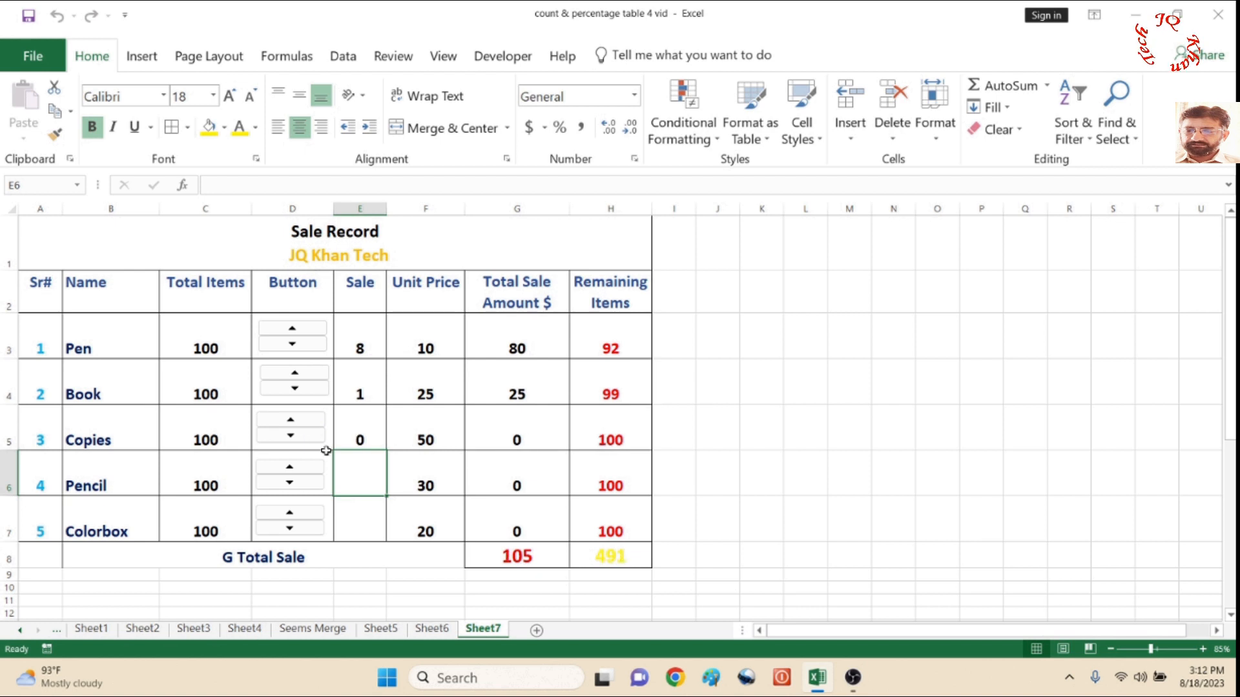
{"action": "left_click", "coordinate": [313, 390]}
Step: Link Pencil's spin button to its Sale cell $E$6 and lower Pencil's Sale quantity to 0 with it
{"action": "right_click", "coordinate": [304, 481]}
{"action": "left_click", "coordinate": [354, 614]}
{"action": "left_click", "coordinate": [839, 324]}
{"action": "left_click", "coordinate": [371, 482]}
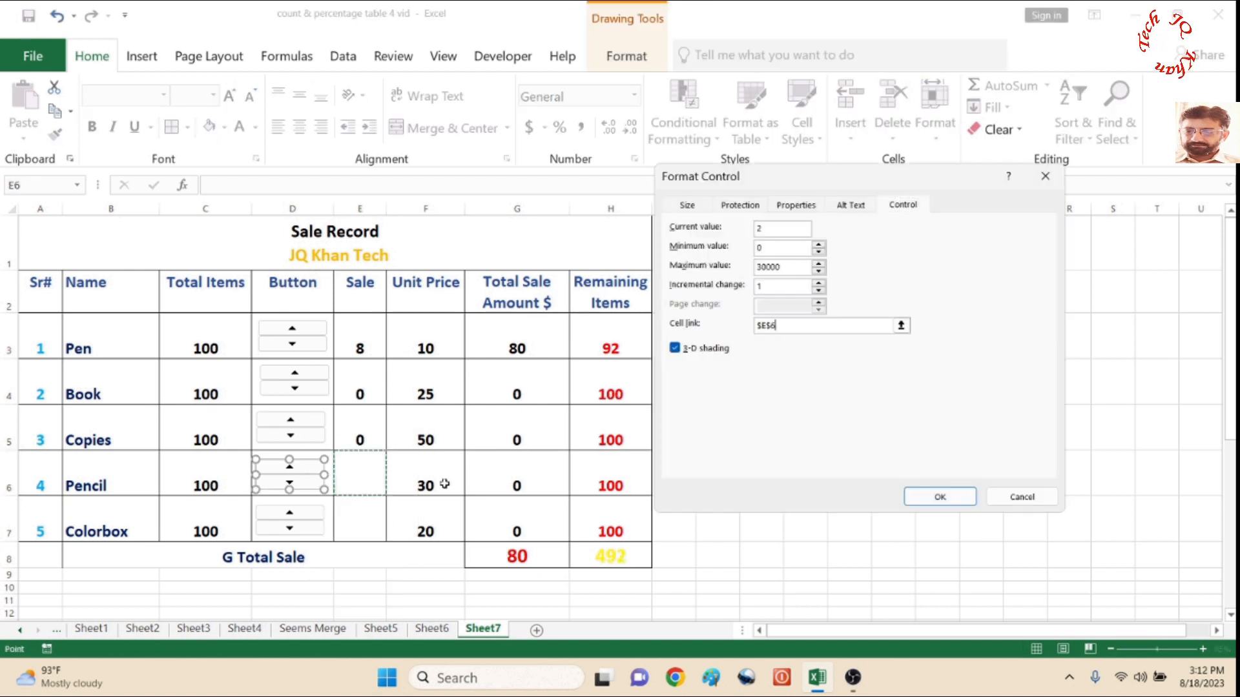
{"action": "left_click", "coordinate": [940, 497]}
{"action": "left_click", "coordinate": [304, 486]}
{"action": "left_click", "coordinate": [304, 485]}
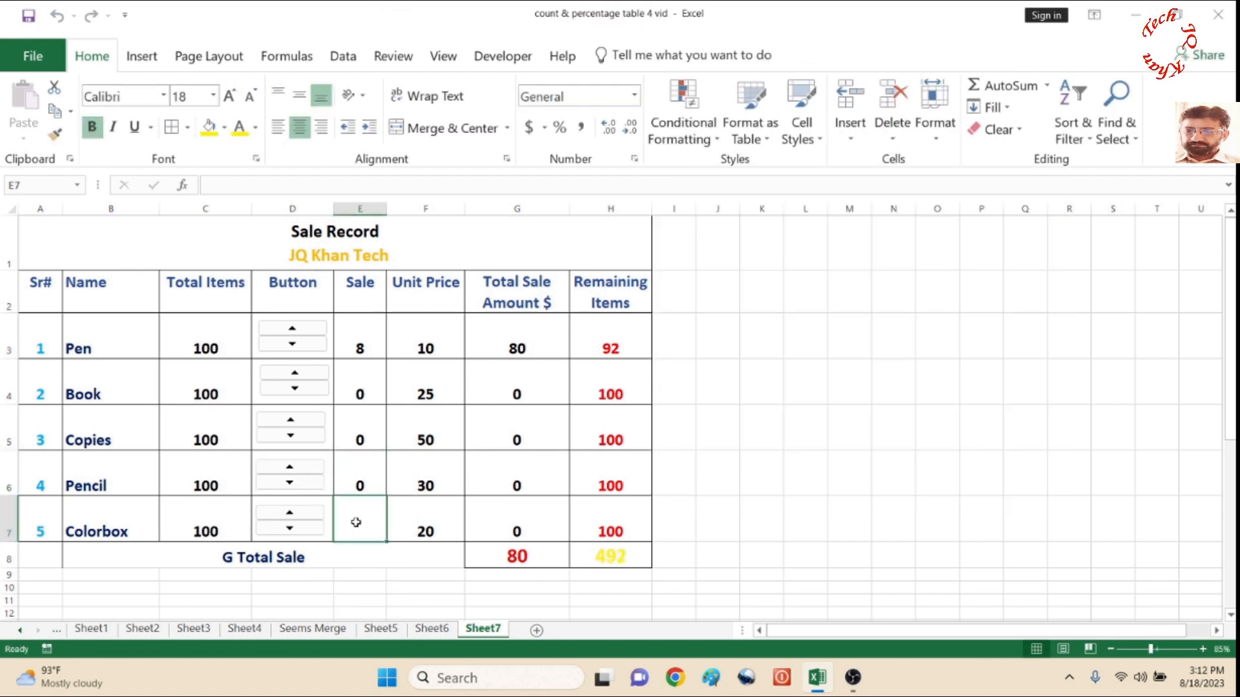
Step: Link Colorbox's spin button to its Sale cell $E$7 and lower Colorbox's Sale quantity to 0 with it
{"action": "right_click", "coordinate": [303, 520]}
{"action": "left_click", "coordinate": [354, 652]}
{"action": "left_click", "coordinate": [799, 325]}
{"action": "left_click", "coordinate": [360, 520]}
{"action": "left_click", "coordinate": [940, 497]}
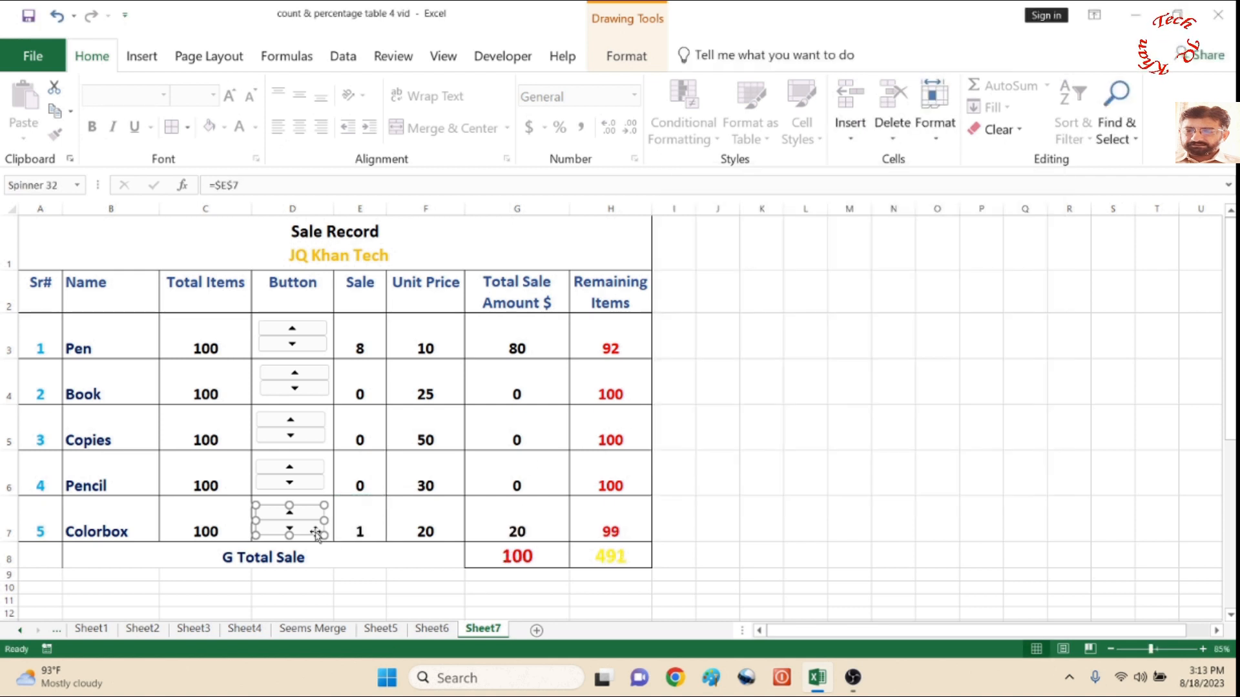
{"action": "left_click", "coordinate": [360, 575]}
{"action": "left_click", "coordinate": [289, 528]}
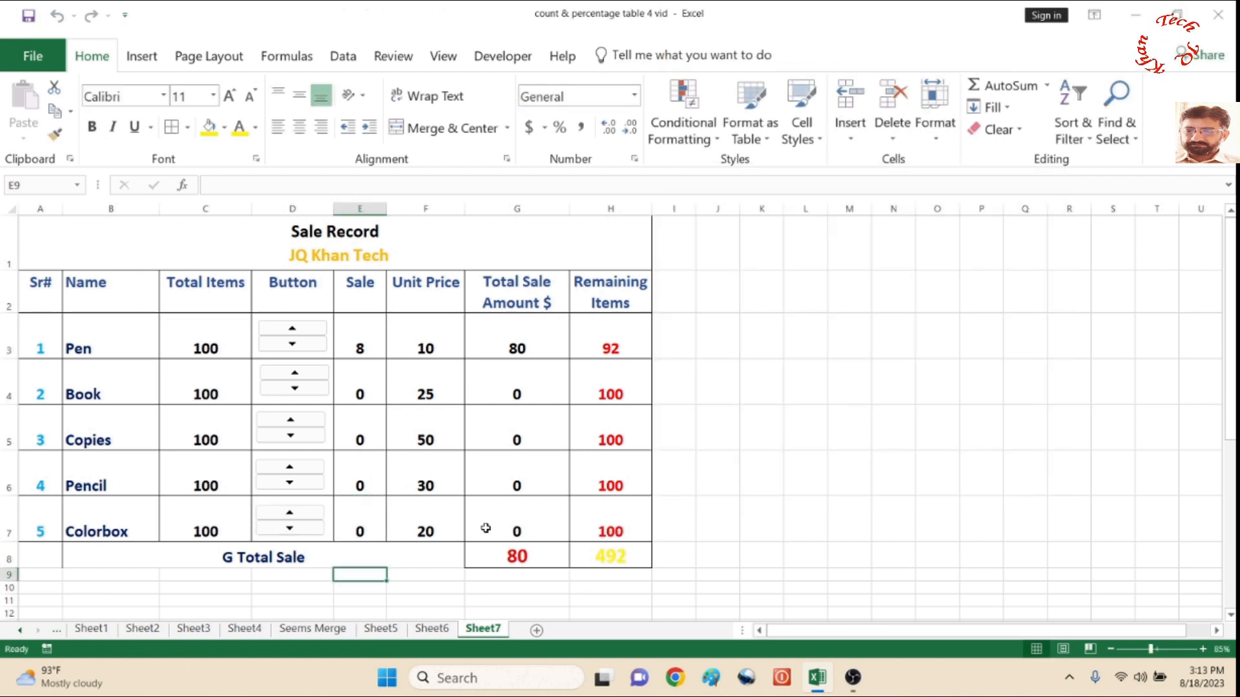
Step: Use the spin buttons to set the Sale quantities to Pen 12, Book 1, Copies 3, Pencil 2 and Colorbox 1
{"action": "left_click", "coordinate": [315, 330]}
{"action": "left_click", "coordinate": [315, 331]}
{"action": "left_click", "coordinate": [315, 331]}
{"action": "left_click", "coordinate": [319, 420]}
{"action": "left_click", "coordinate": [318, 420]}
{"action": "left_click", "coordinate": [318, 420]}
{"action": "left_click", "coordinate": [309, 483]}
{"action": "left_click", "coordinate": [309, 483]}
{"action": "left_click", "coordinate": [310, 514]}
{"action": "left_click", "coordinate": [311, 513]}
{"action": "left_click", "coordinate": [310, 513]}
{"action": "left_click", "coordinate": [311, 514]}
{"action": "left_click", "coordinate": [311, 514]}
{"action": "left_click", "coordinate": [311, 513]}
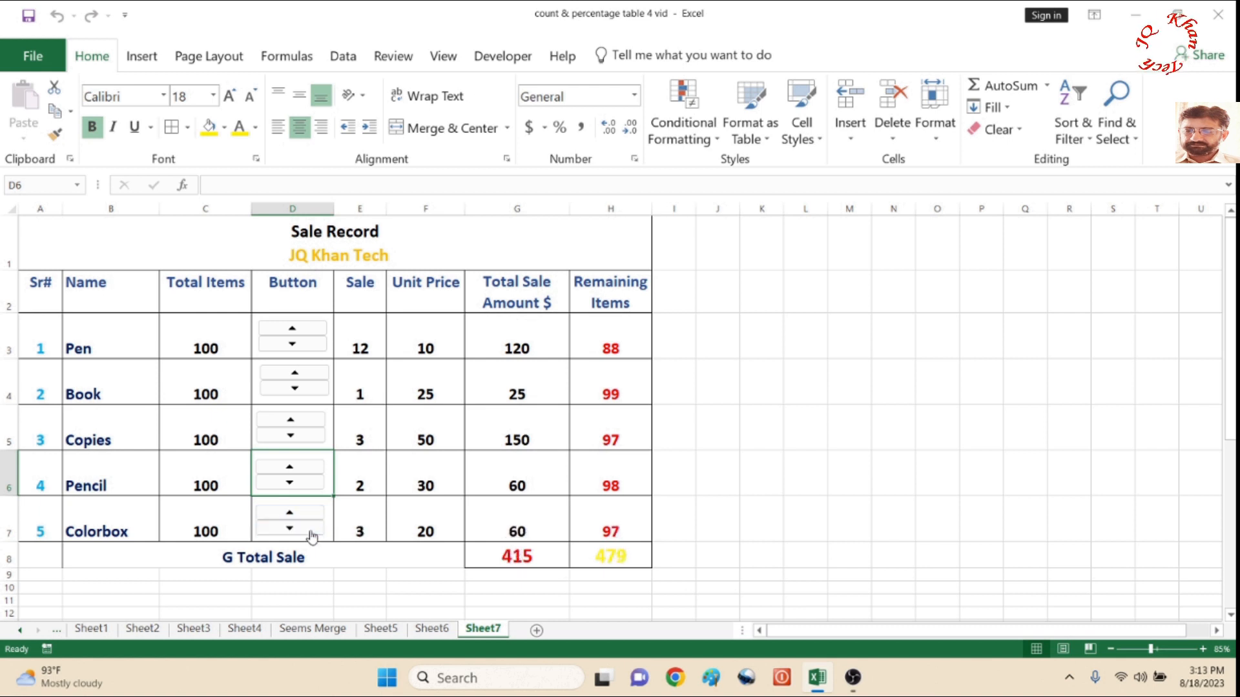
{"action": "left_click", "coordinate": [312, 531]}
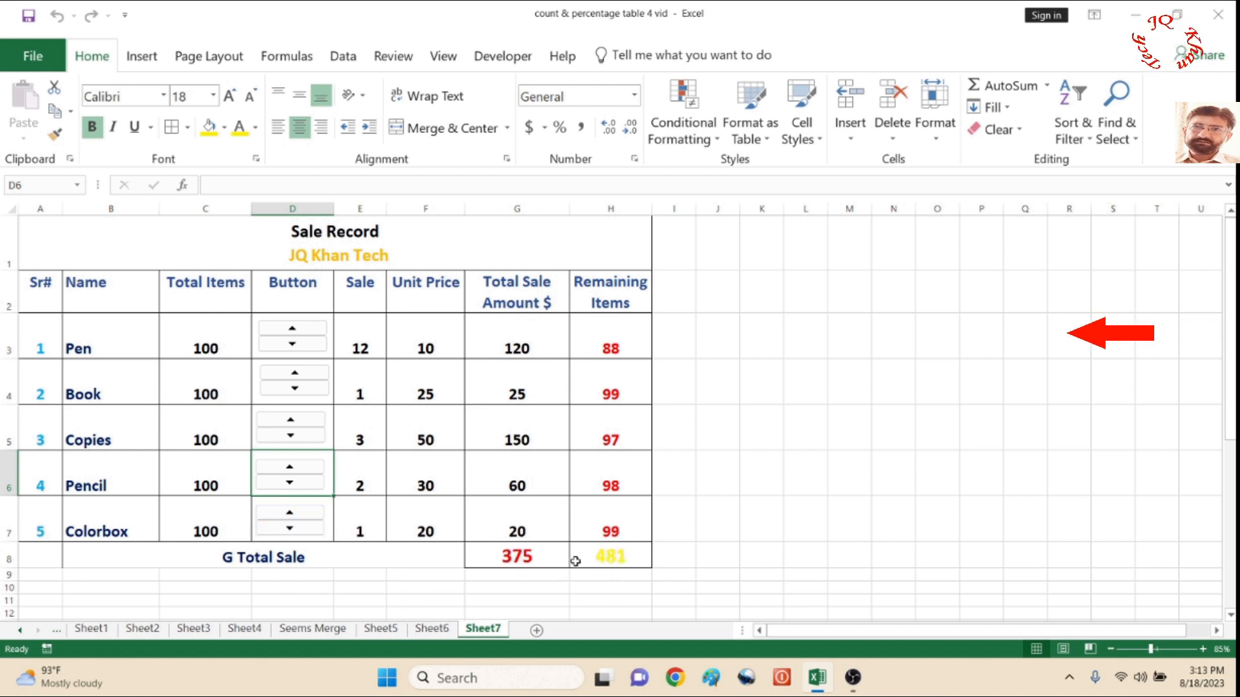
Step: Enter 99 directly as Book's Sale quantity in cell E4
{"action": "left_click", "coordinate": [357, 394]}
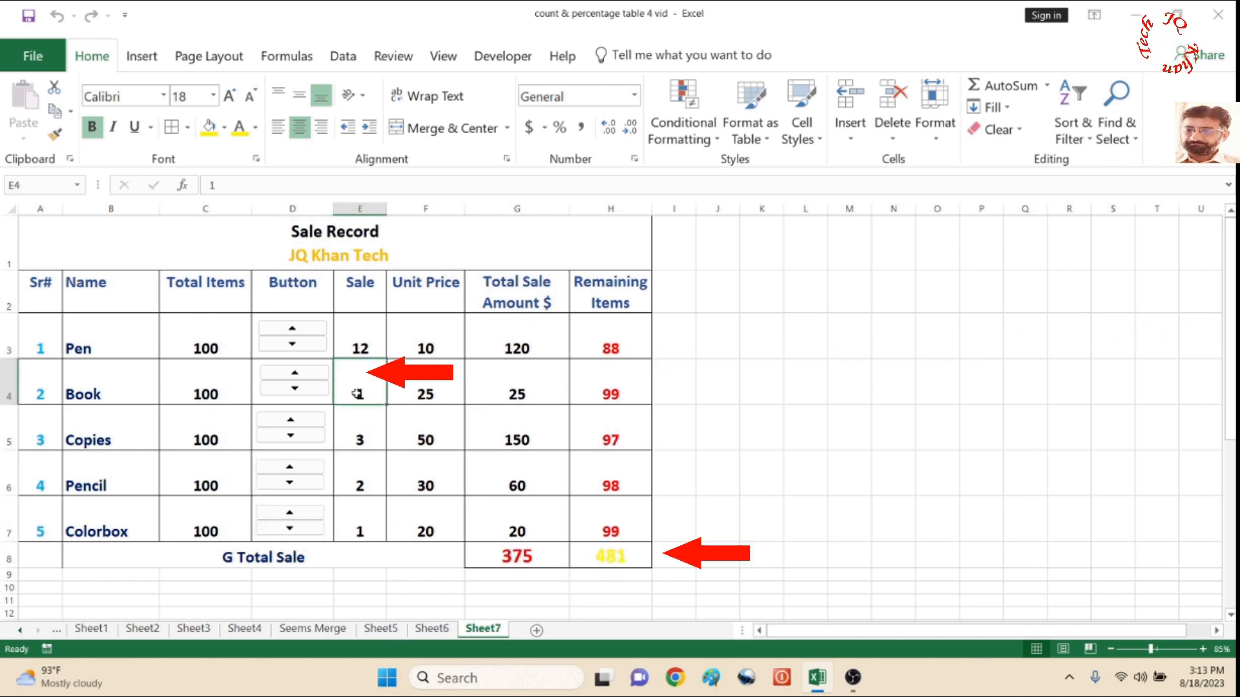
{"action": "type", "text": "99"}
{"action": "key", "text": "Return"}
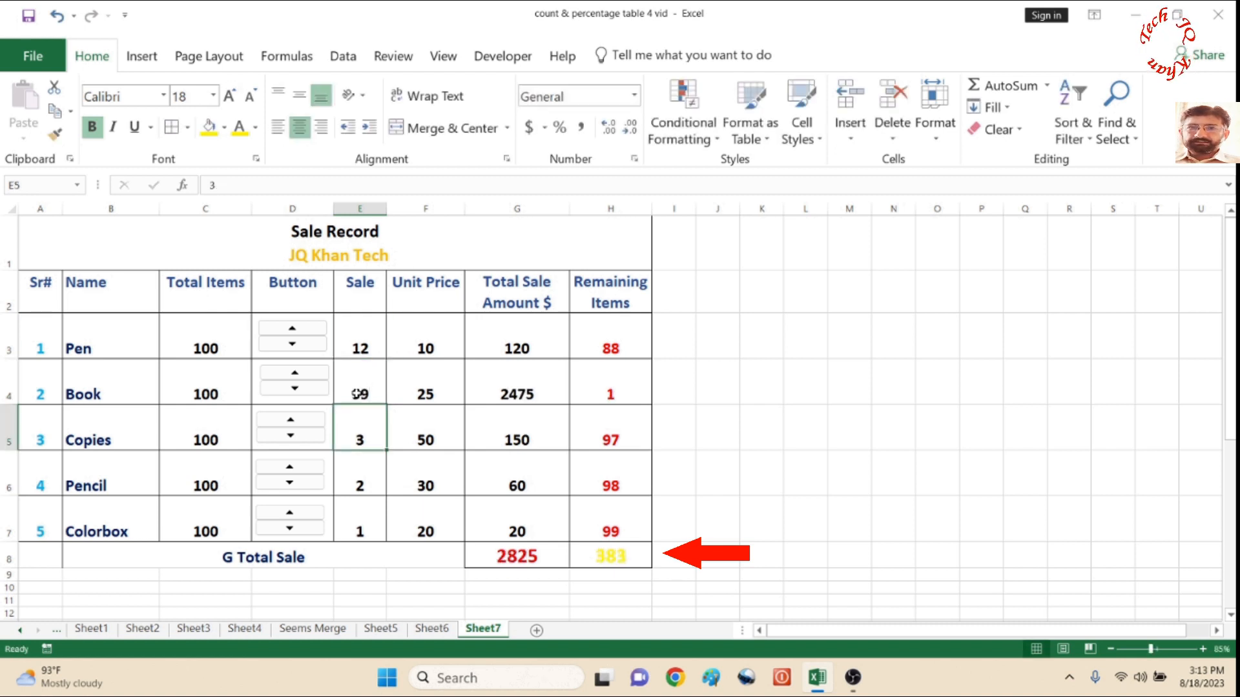
Step: Open Pen's Sale quantity in cell E3 for editing
{"action": "left_click", "coordinate": [367, 354]}
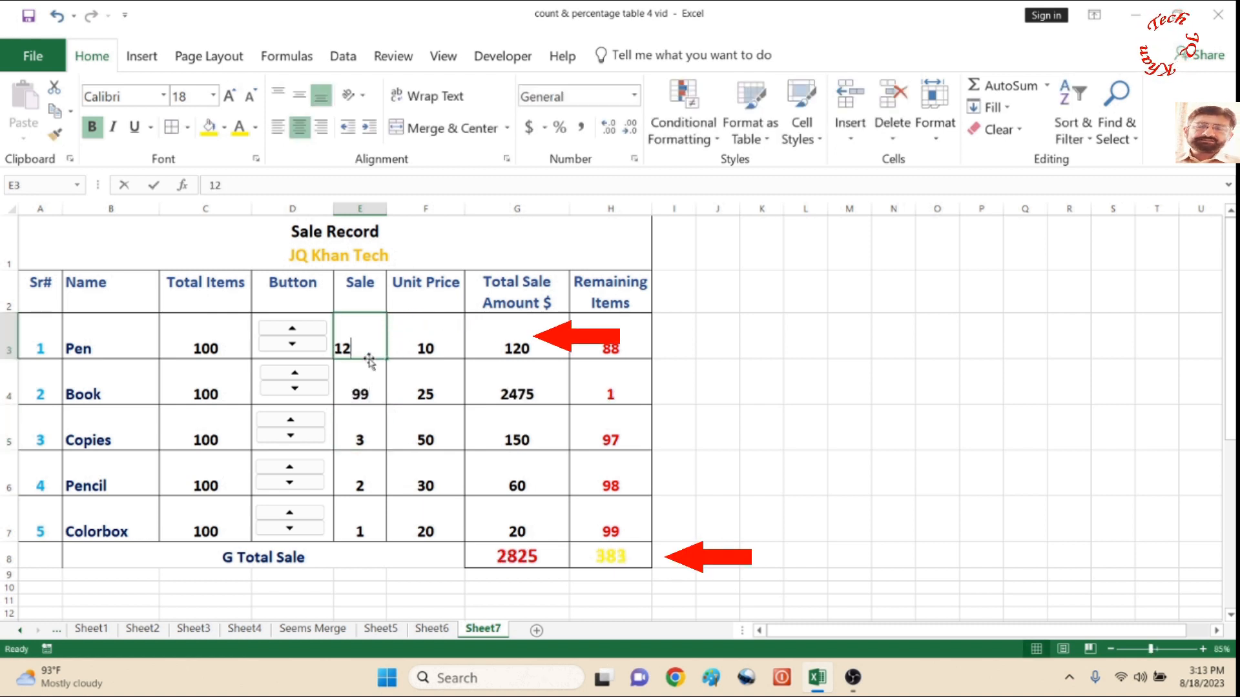